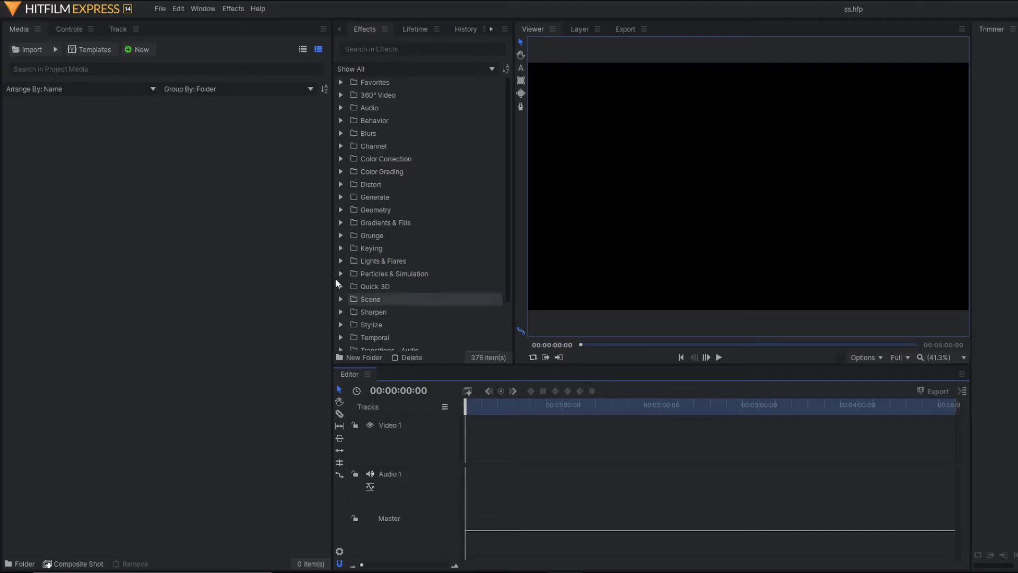
Step: Create a composite shot from the 1080p Full HD @ 24 fps template with a duration of 5 seconds
left_click(148, 51)
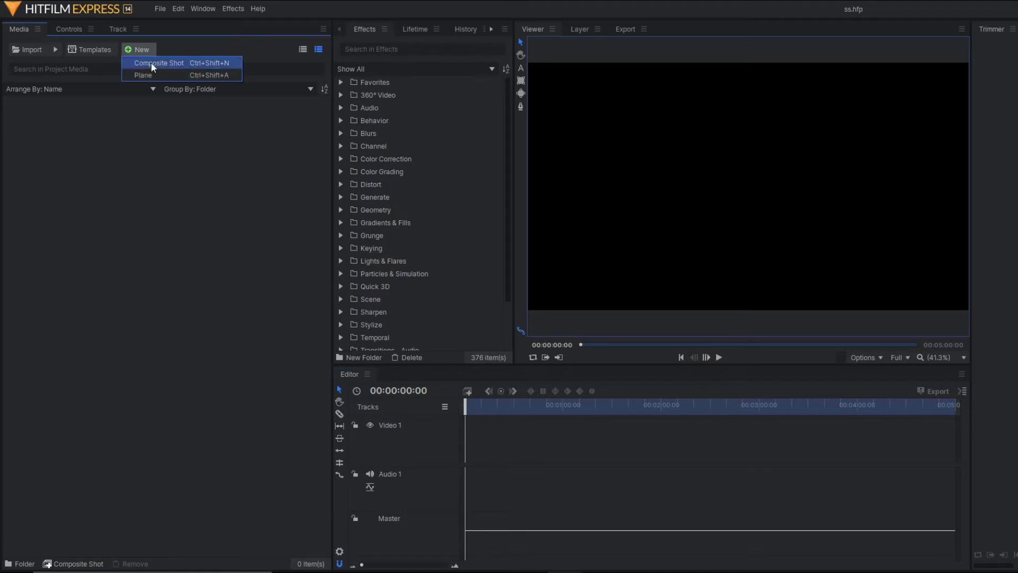
left_click(160, 63)
key("Tab")
key("Tab")
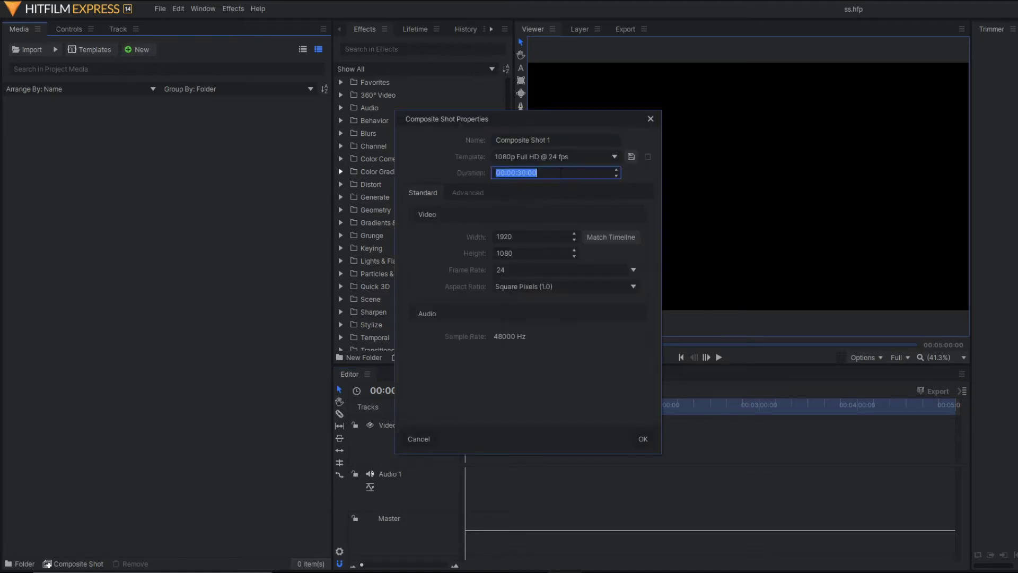
key("Left")
key("Left")
key("BackSpace")
key("BackSpace")
type("05")
key("Return")
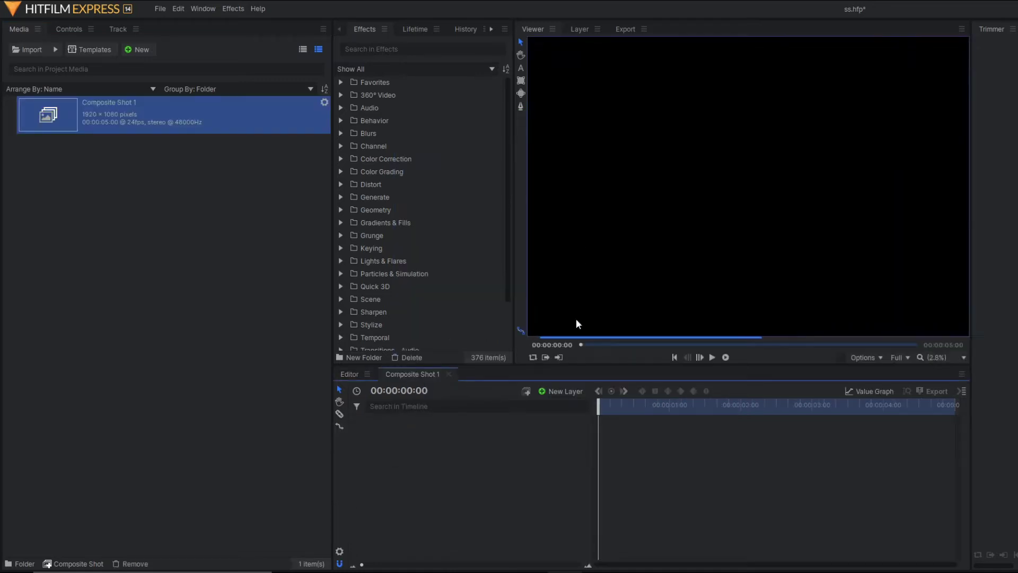
Step: Add a green 1920 by 1080 plane as a layer in the composite shot
left_click(560, 391)
left_click(561, 403)
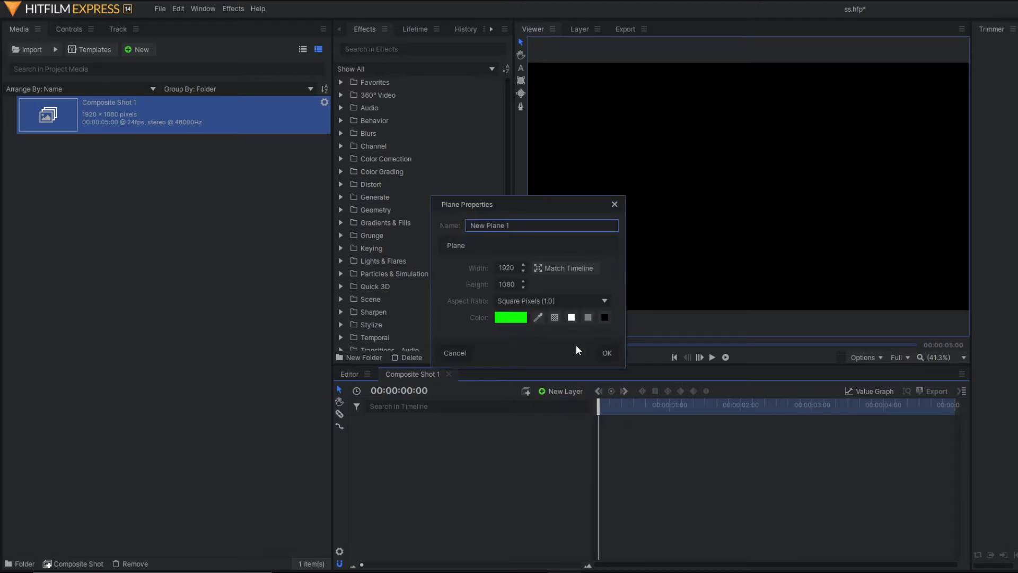
left_click(616, 352)
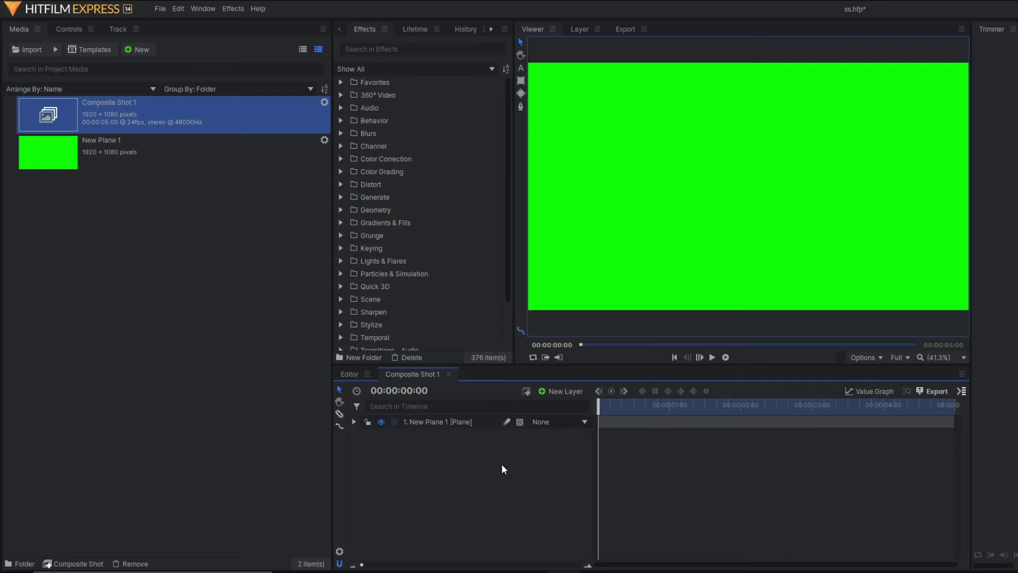
Step: Find the Polar Warp effect by searching for "polar" and apply it to the green plane layer
left_click(408, 49)
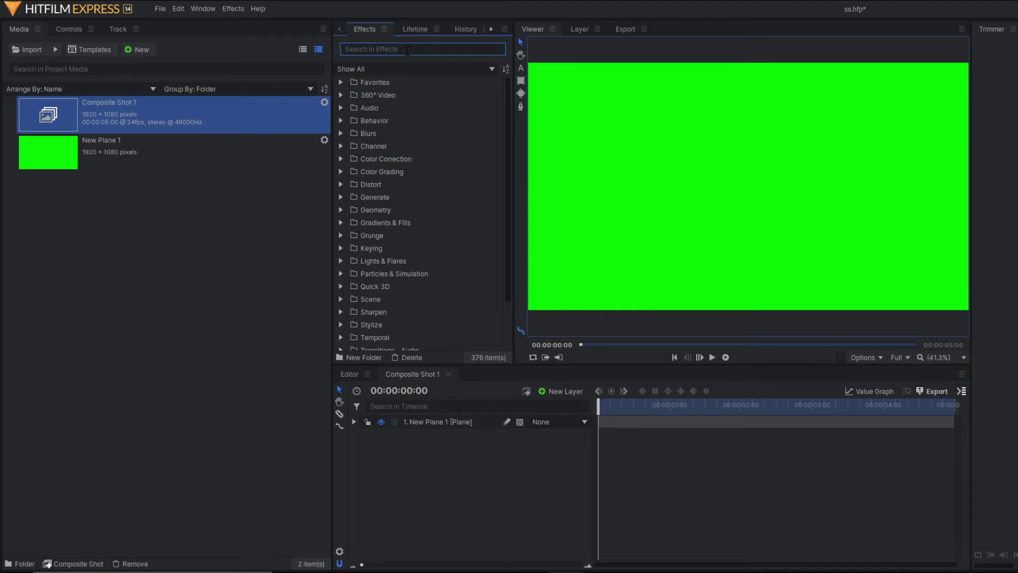
type("po")
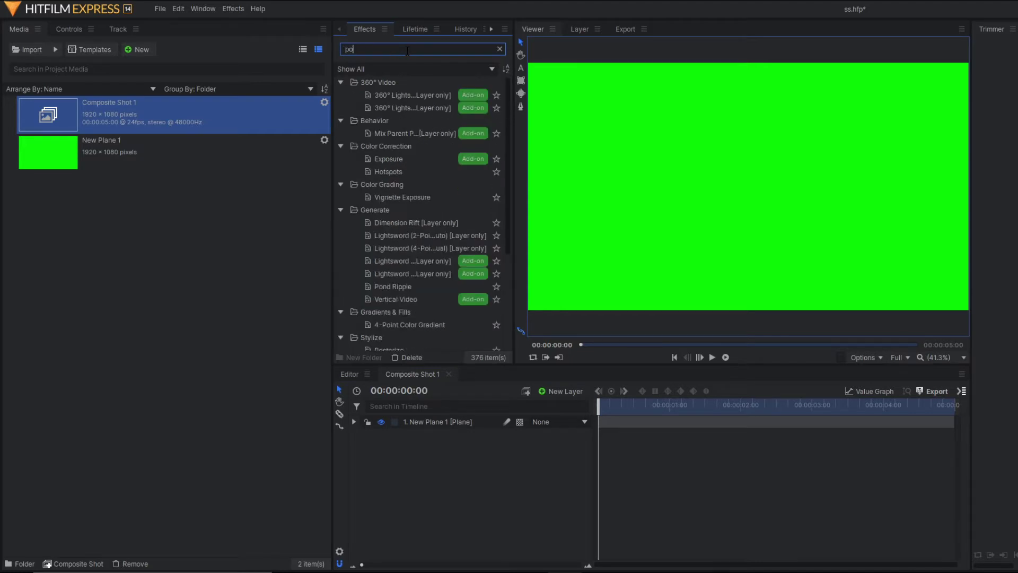
type("lar")
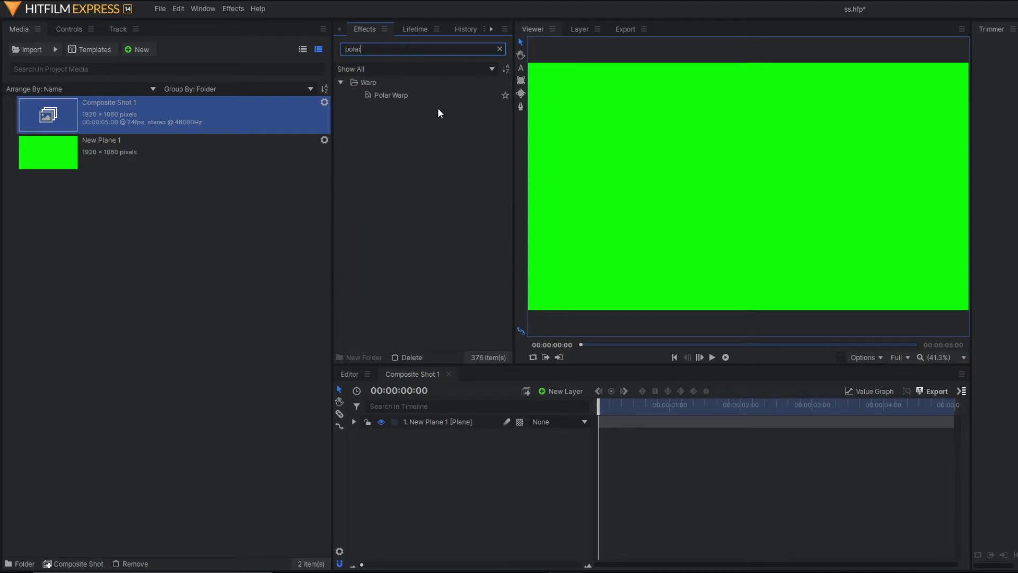
left_click_drag(412, 93, 444, 421)
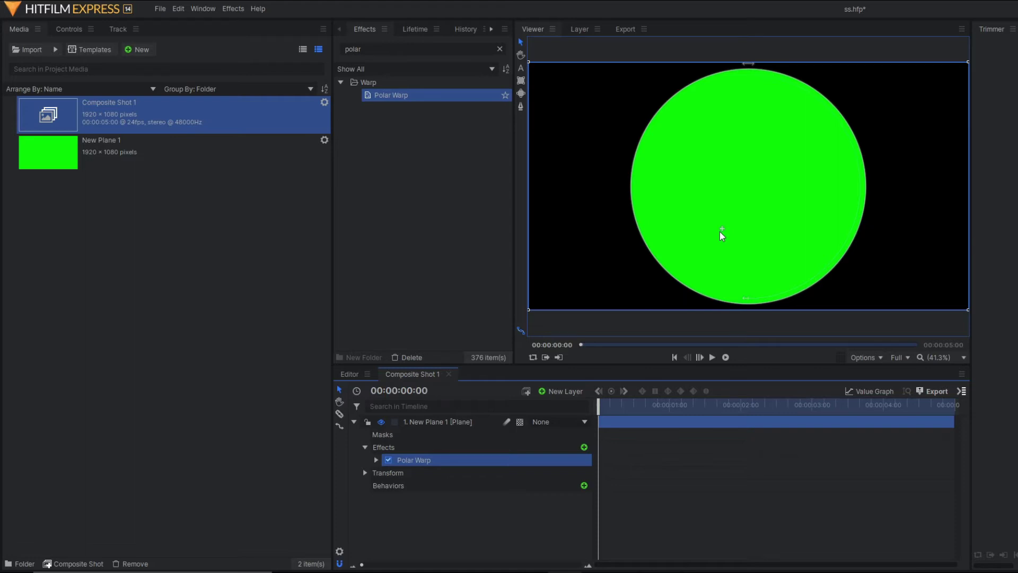
Step: Turn the green disc into a thin ring by raising Polar Warp's Start Radius to about 459
left_click(376, 460)
scroll(395, 472, "down", 2)
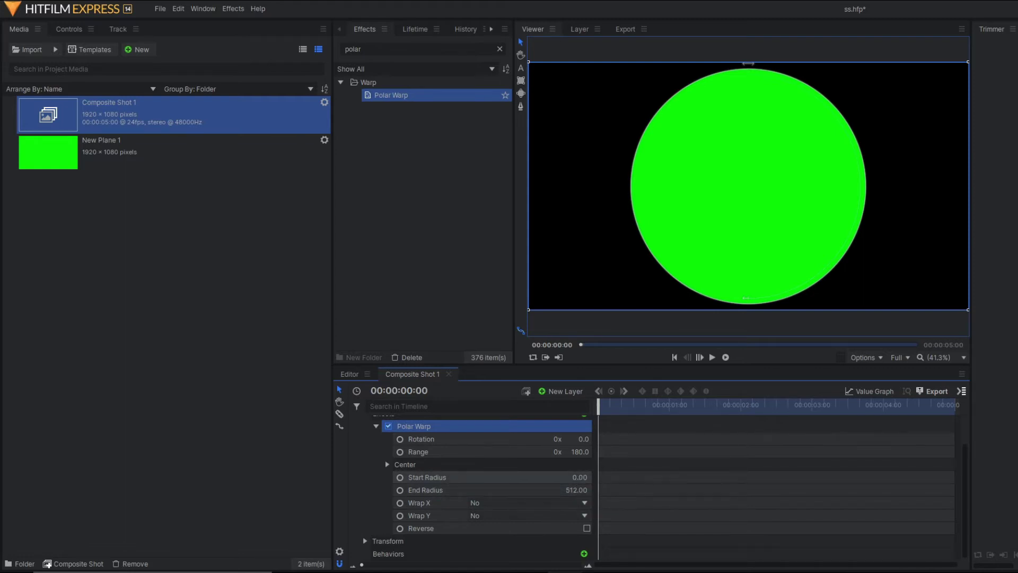
left_click_drag(579, 480, 789, 480)
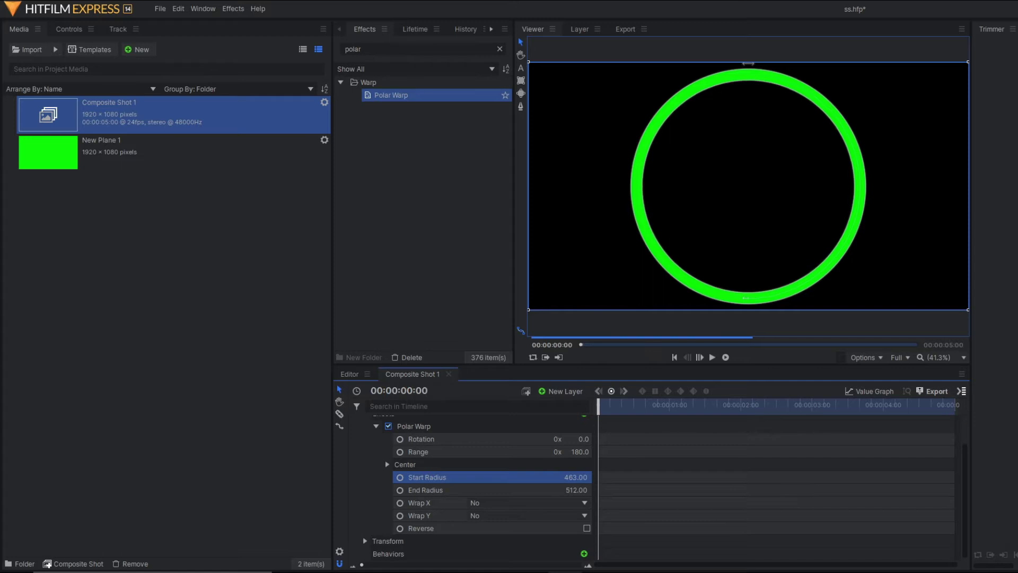
left_click_drag(680, 416, 592, 415)
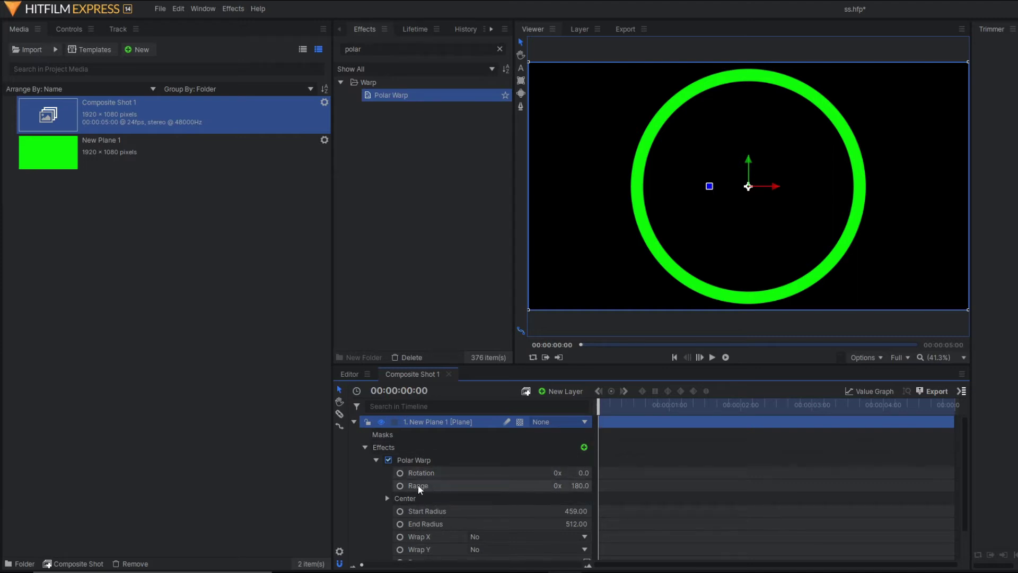
Step: Set Polar Warp's Range to 0 and enable keyframing for Rotation and Range at the start of the shot
left_click(582, 485)
type("0")
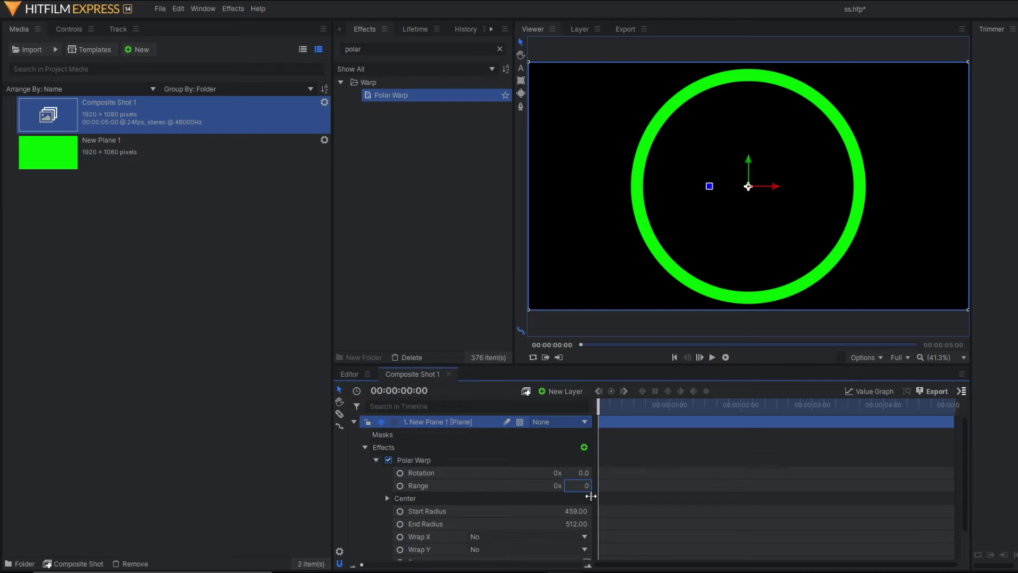
key("Return")
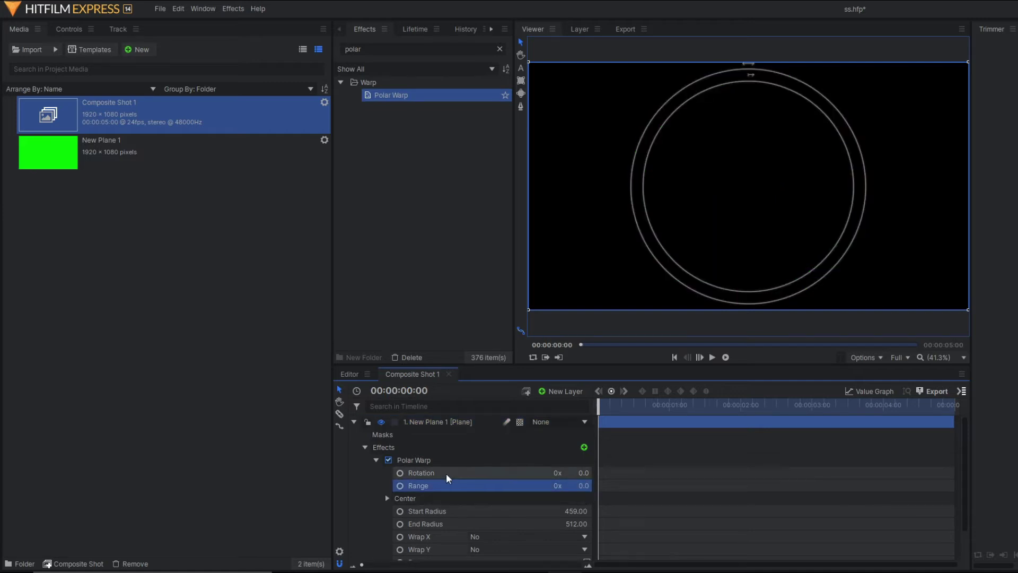
left_click(400, 473)
left_click(400, 485)
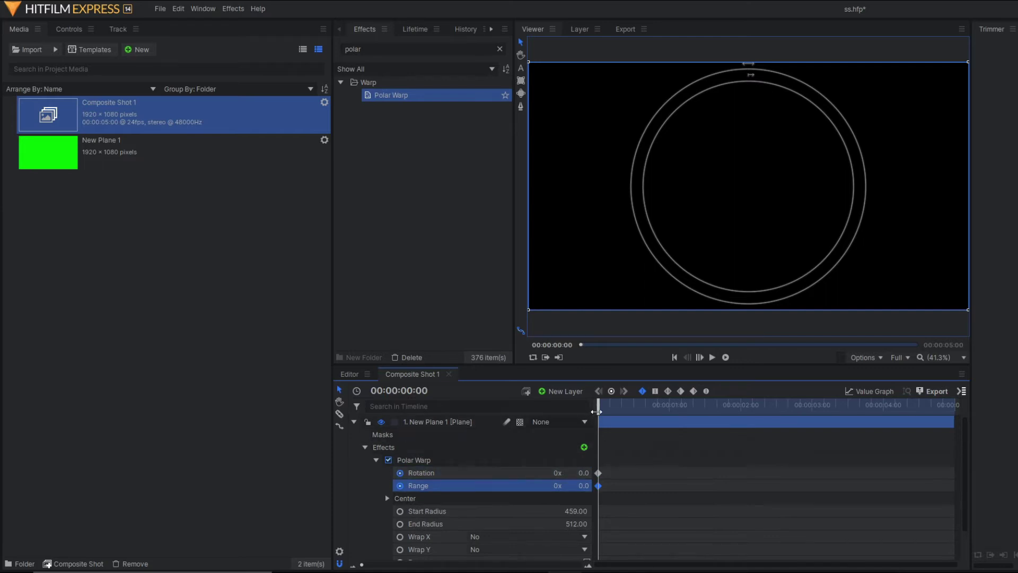
Step: Add keyframes at 00:00:02:17 with Polar Warp's Rotation and Range both set to 180
left_click_drag(599, 412, 791, 413)
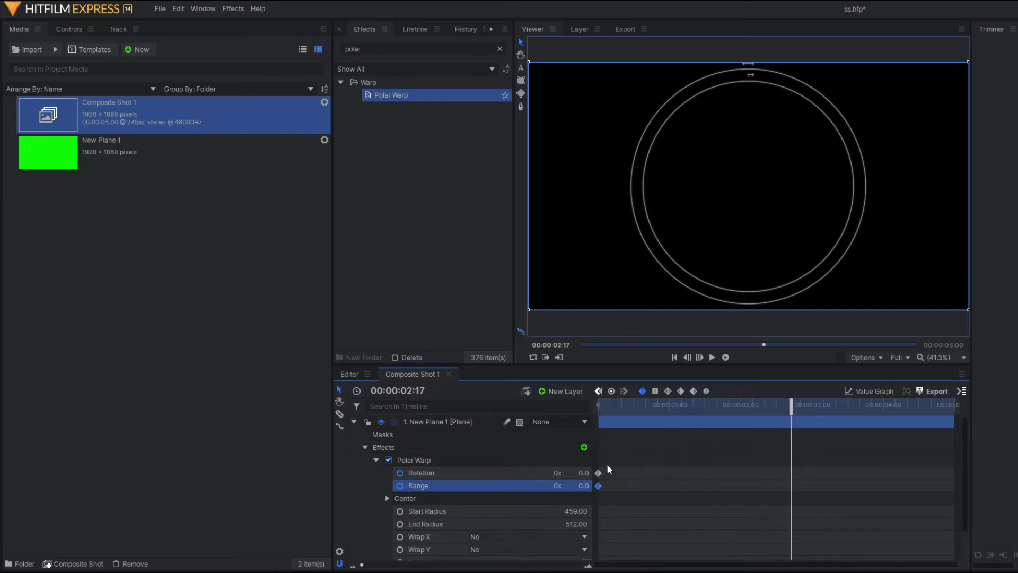
left_click(584, 473)
key("Tab")
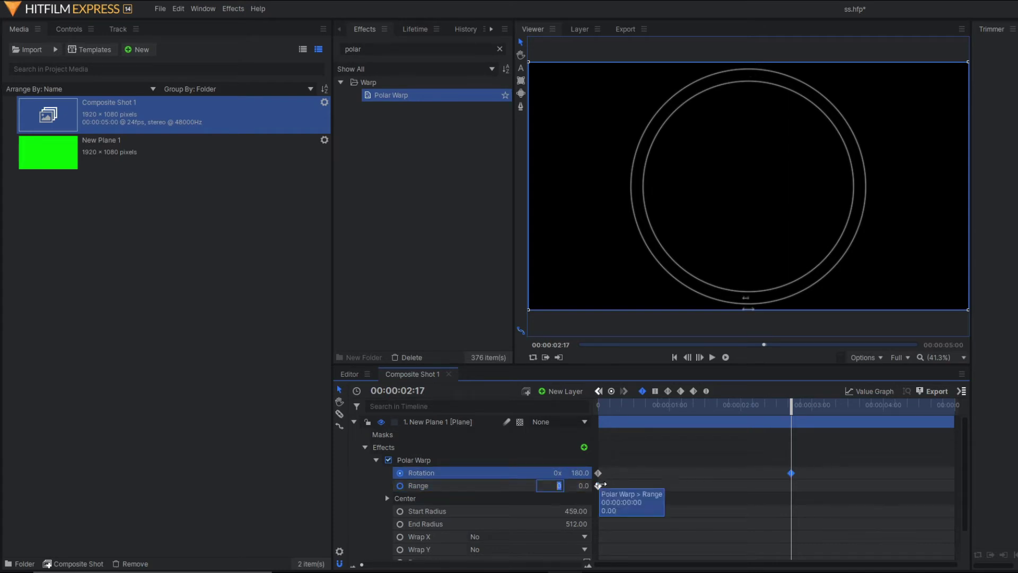
key("Tab")
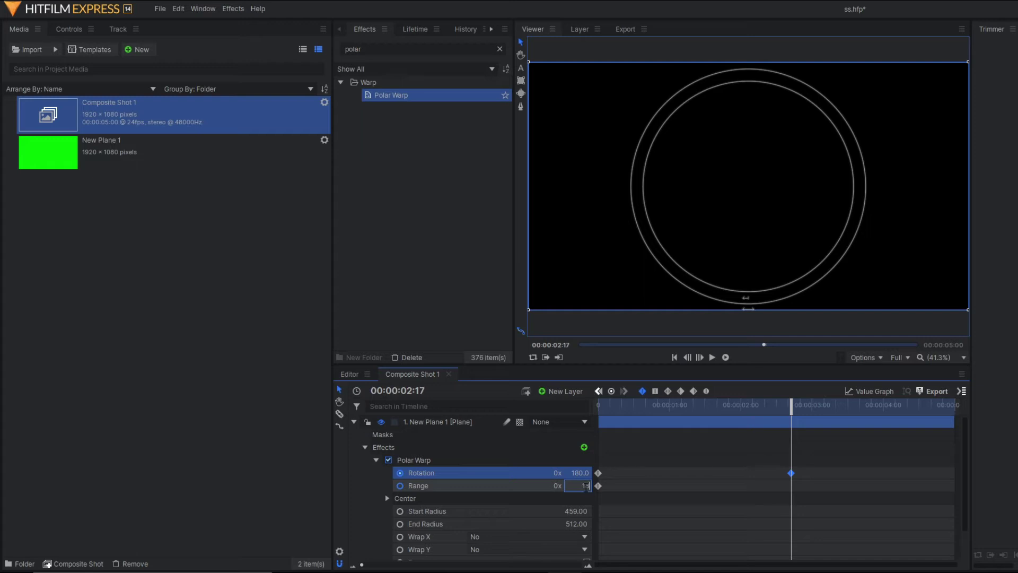
type("180")
key("Return")
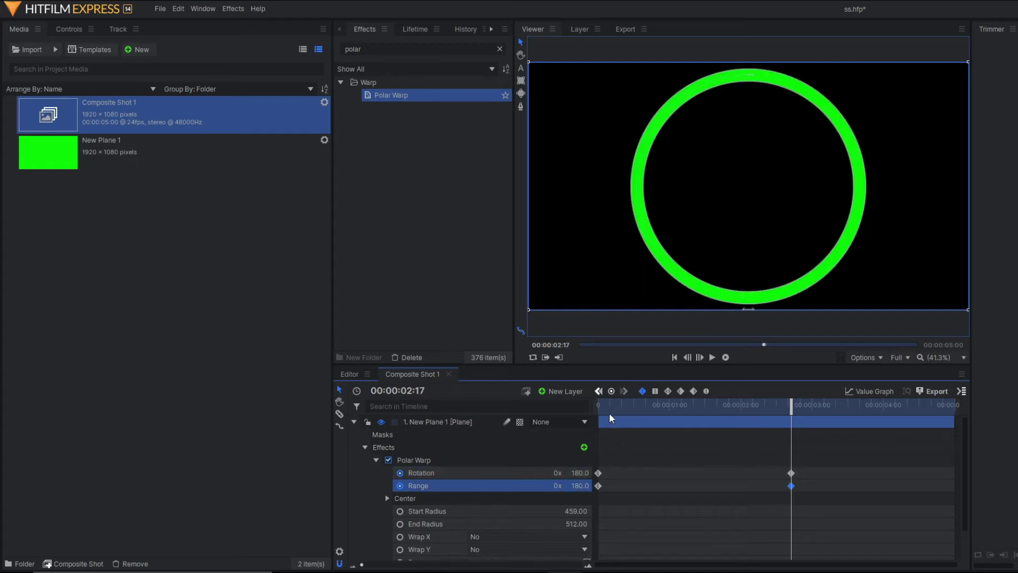
Step: Play back and scrub the ring animation from the start to check how it fills
left_click(604, 406)
left_click_drag(602, 407, 598, 406)
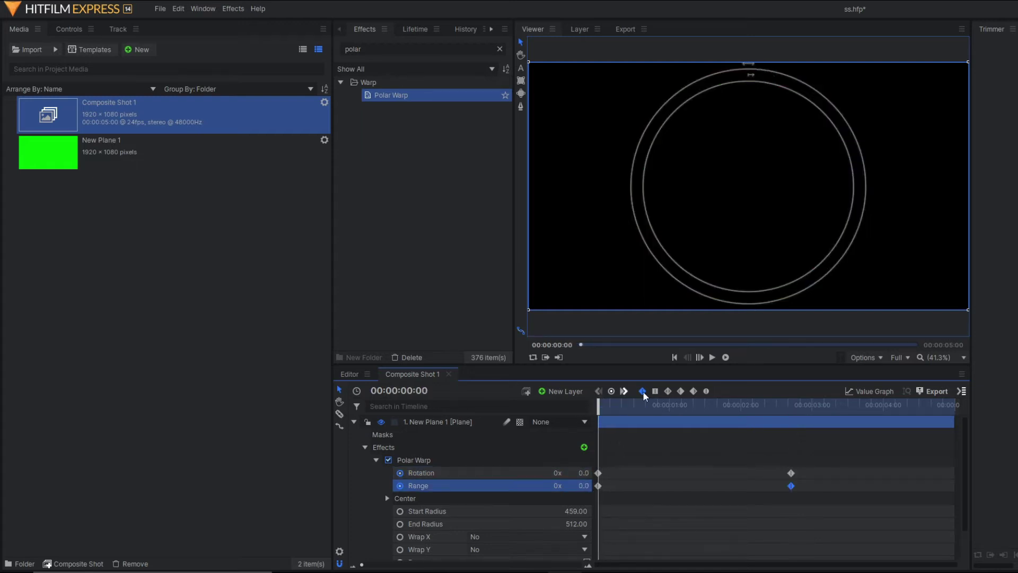
left_click(712, 360)
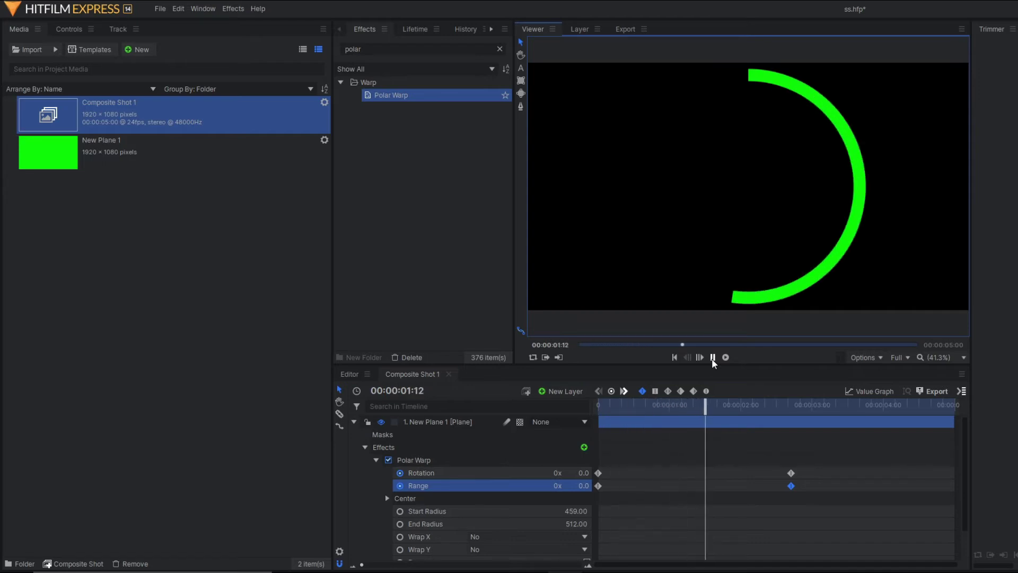
left_click(713, 358)
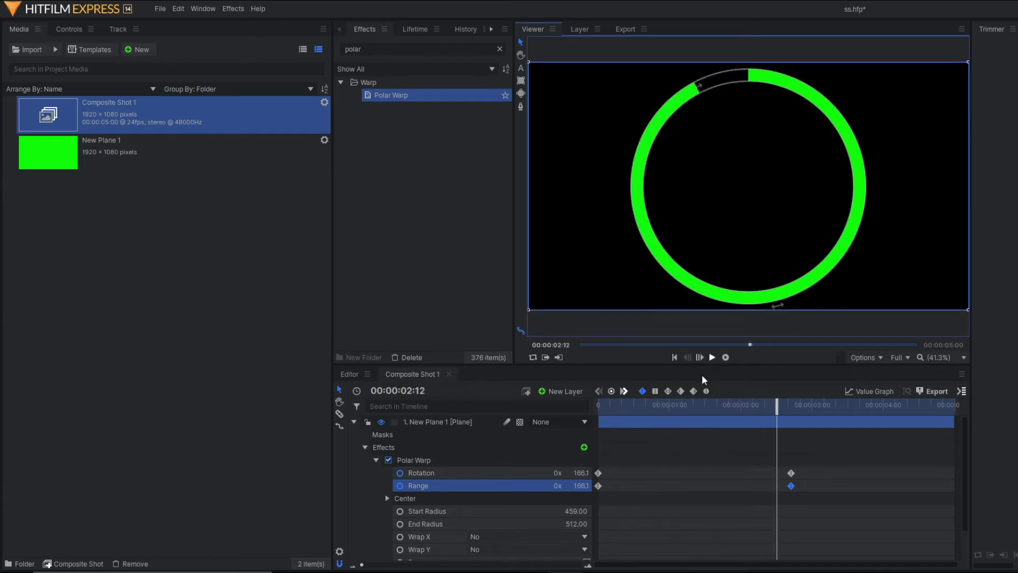
left_click(604, 405)
left_click(596, 405)
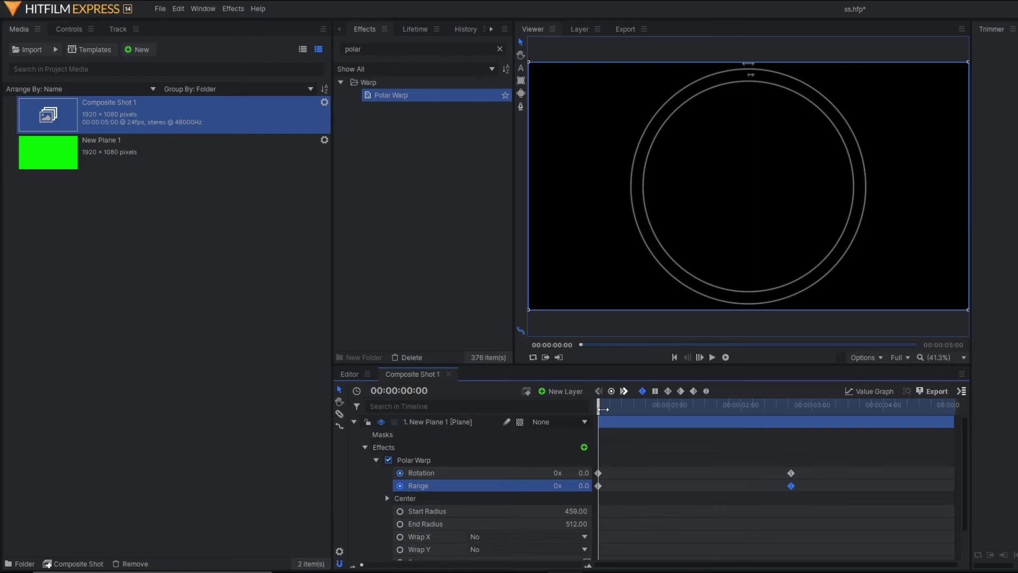
left_click(658, 405)
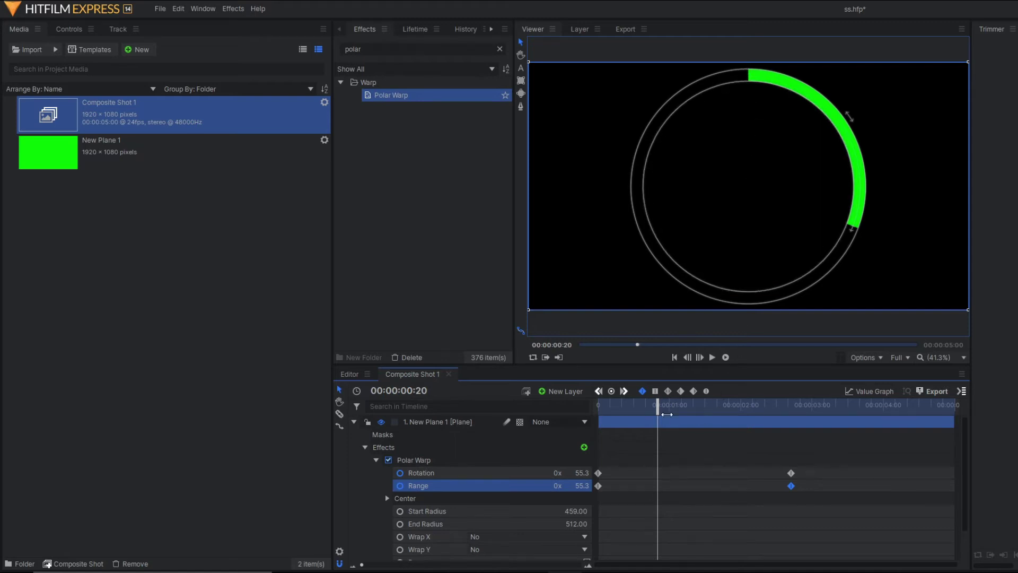
Step: Reverse the ring's drawing direction by setting the Rotation keyframe at 00:00:02:17 to -180
left_click_drag(658, 404, 797, 466)
left_click(791, 473)
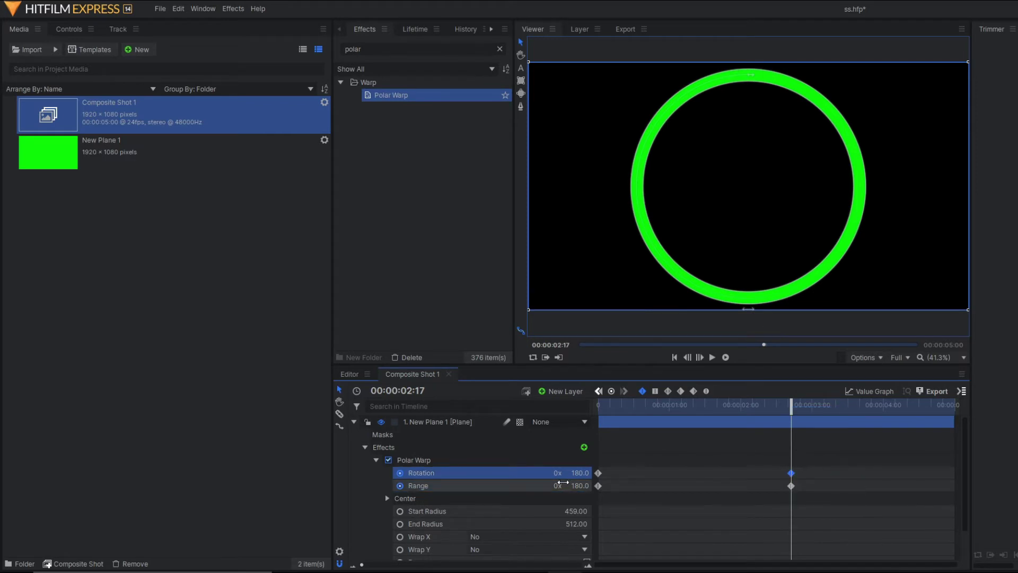
left_click(575, 472)
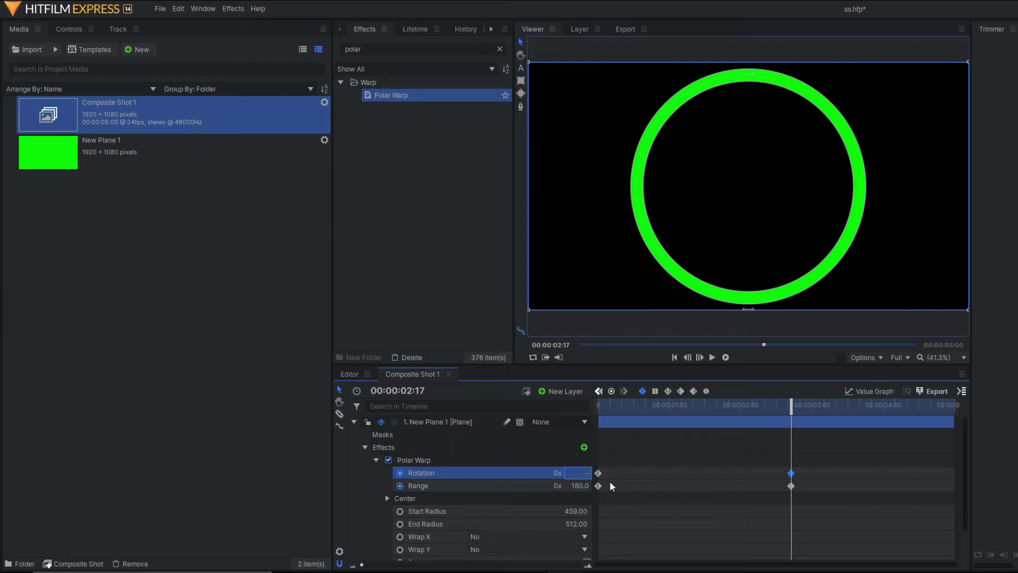
key("Return")
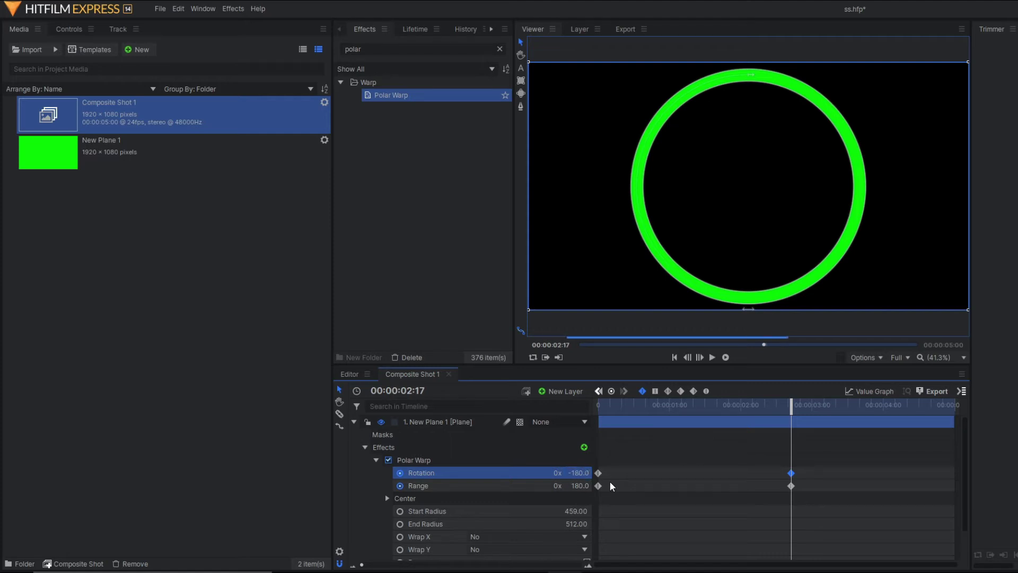
Step: Scrub through the reversed ring animation and give all four Rotation and Range keyframes the round-marker interpolation type
left_click_drag(608, 405, 587, 417)
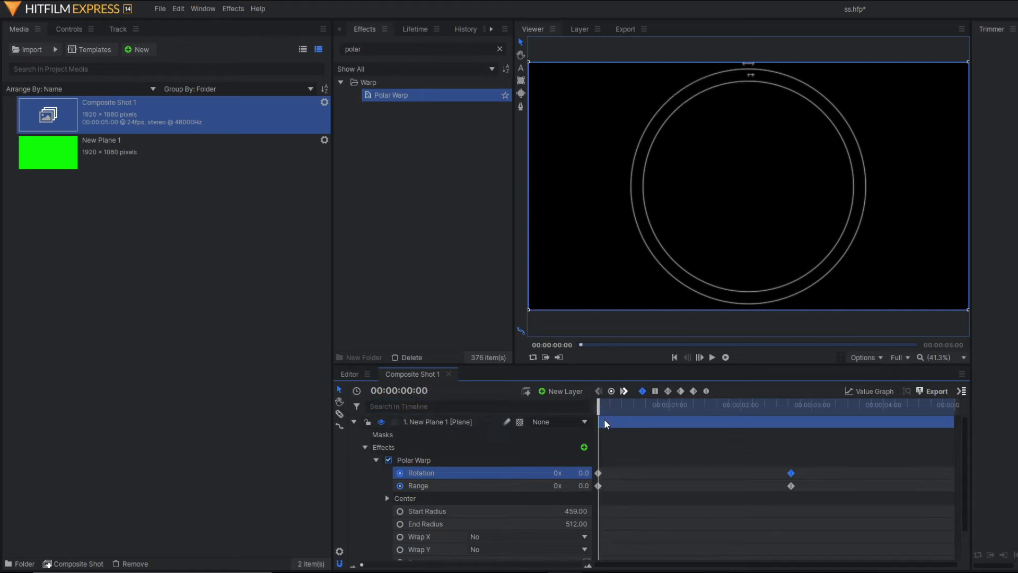
left_click_drag(602, 406, 804, 477)
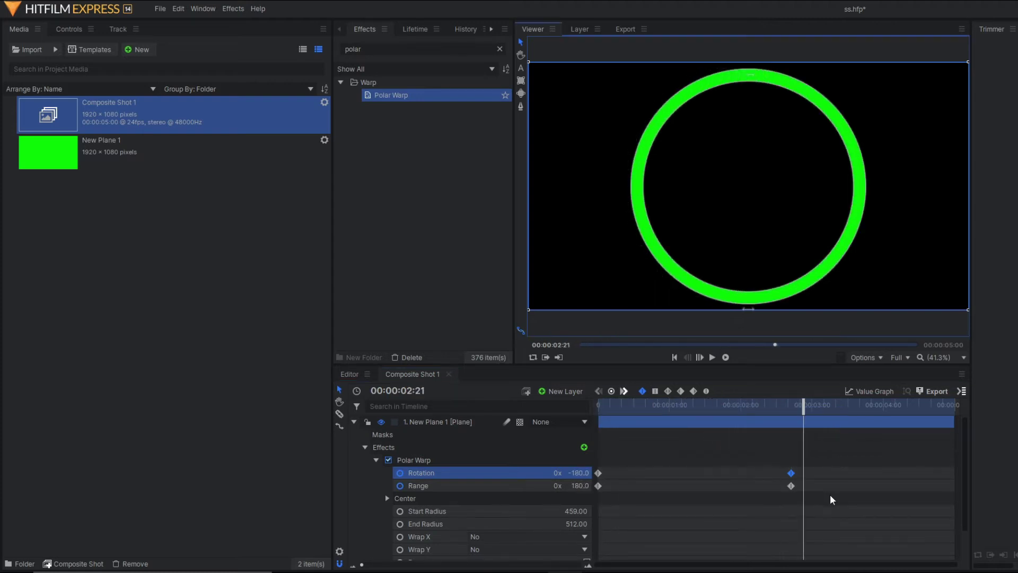
left_click_drag(841, 508, 599, 452)
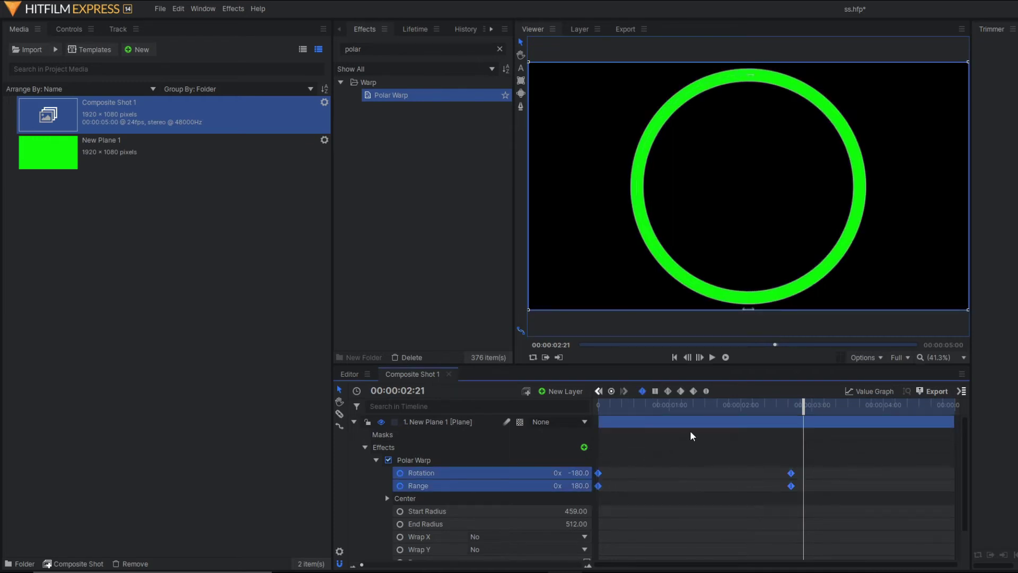
left_click(707, 391)
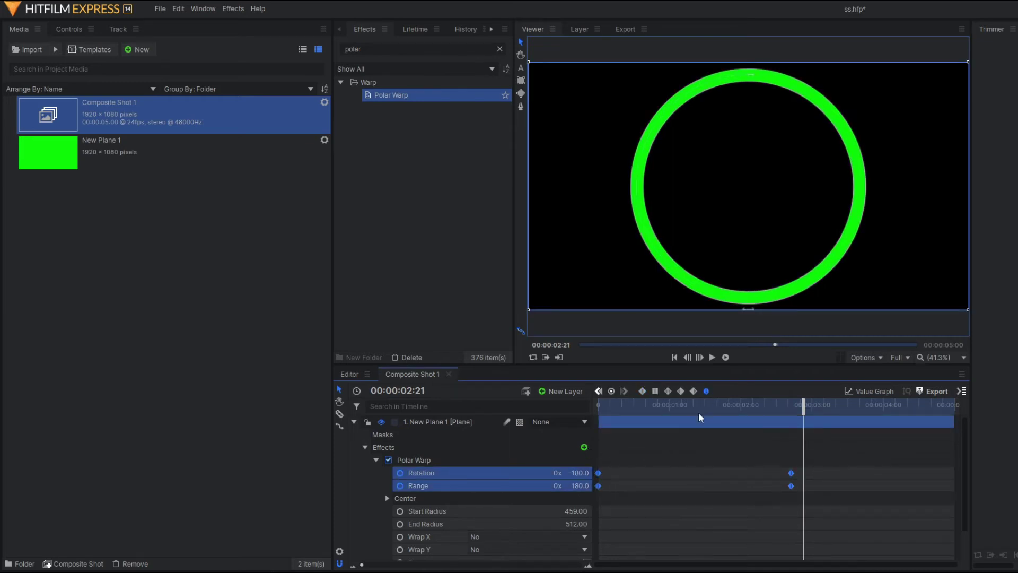
Step: Preview the ring animation from the start and park the playhead at 00:00:01:23
left_click(614, 407)
left_click_drag(605, 406, 572, 407)
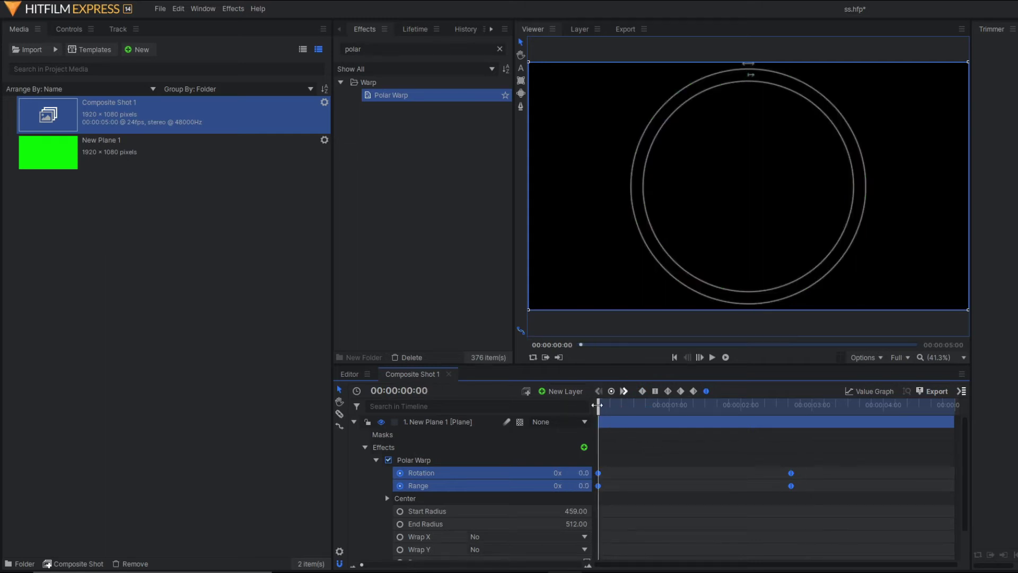
left_click(712, 358)
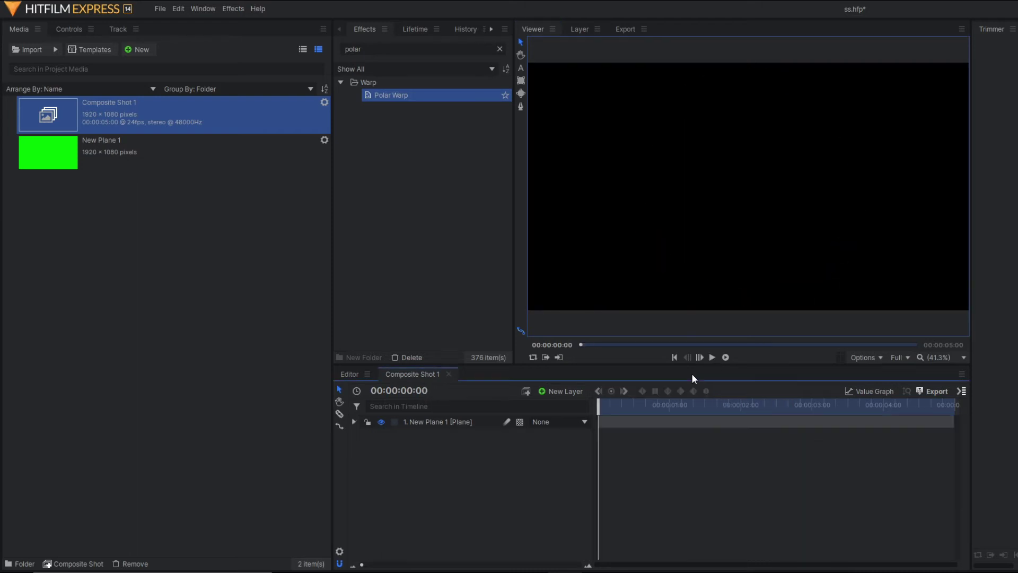
left_click(714, 345)
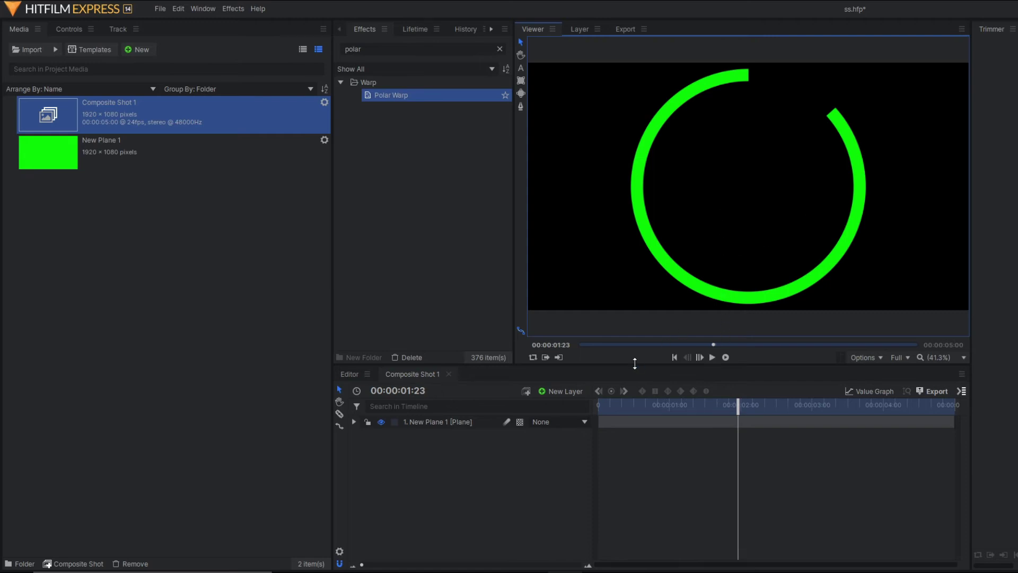
Step: Add a second green 1920 by 1080 plane layer named tick1
left_click(560, 390)
left_click(561, 400)
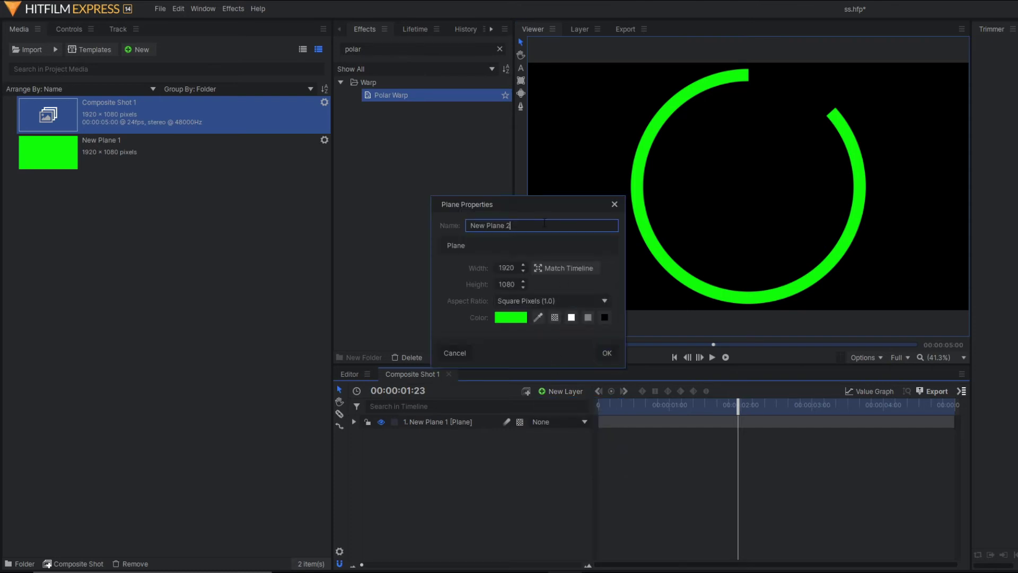
triple_click(538, 226)
type("tick1")
key("Return")
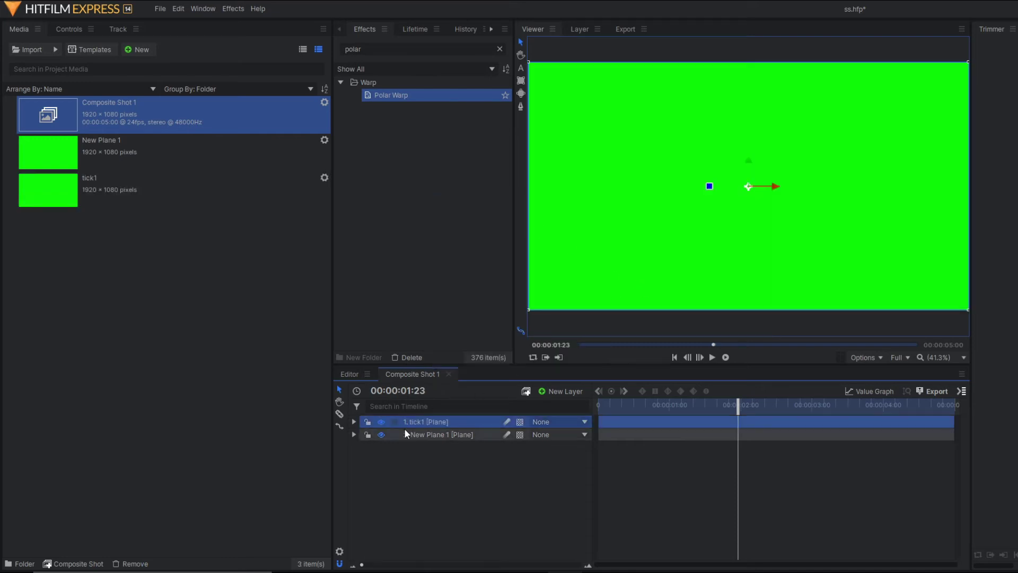
Step: Unlink the Scale values of the tick1 layer and set them to 10% horizontally and 7% vertically
left_click(354, 422)
left_click(364, 460)
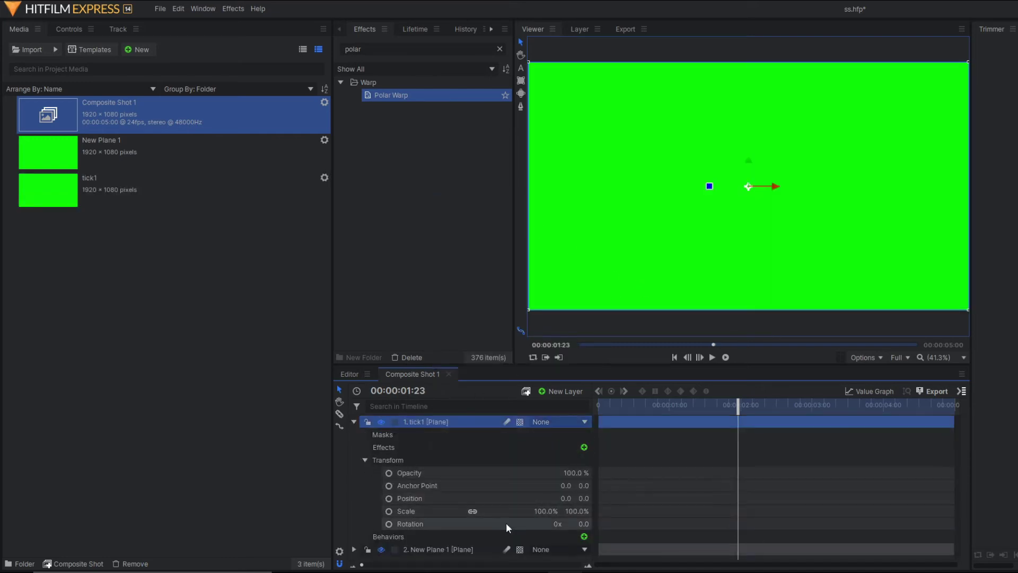
left_click_drag(546, 511, 503, 511)
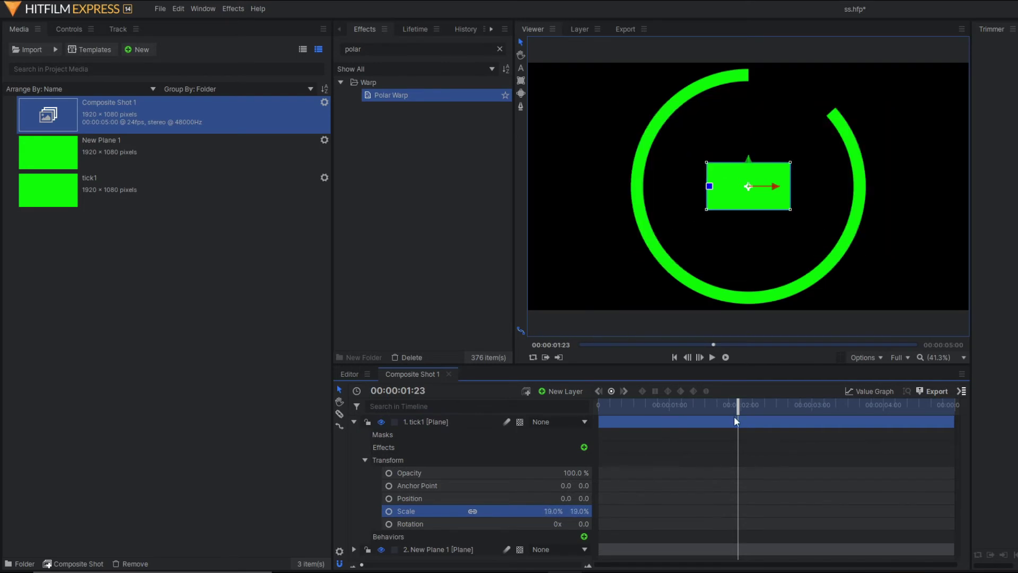
left_click_drag(737, 411, 788, 413)
left_click(469, 512)
left_click_drag(554, 511, 554, 511)
left_click_drag(588, 511, 552, 511)
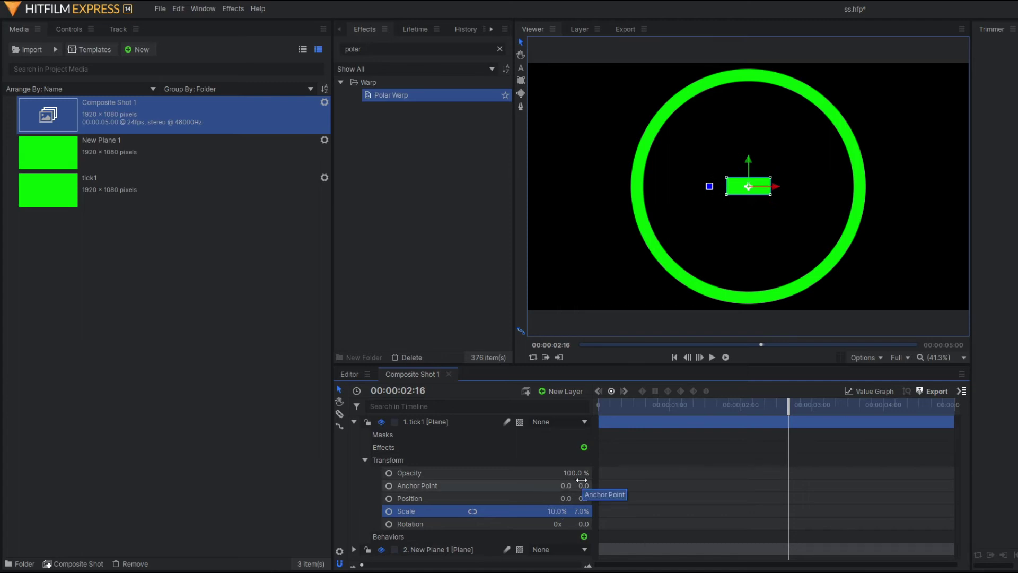
Step: Set tick1's anchor point X to -926 and place the bar inside the ring at about -113.6, -9.6, rotated 43 degrees
left_click_drag(565, 485, 76, 485)
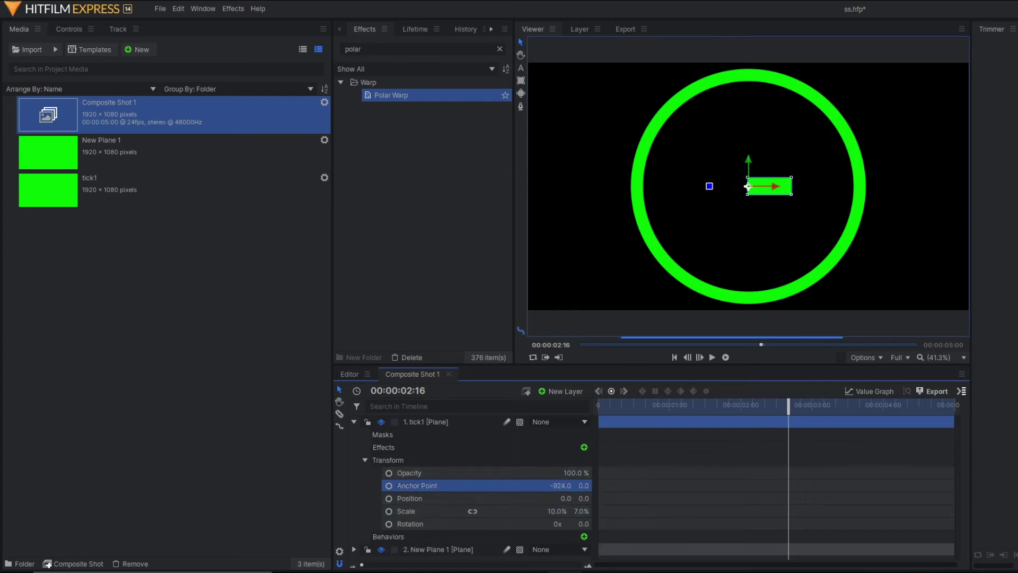
left_click_drag(749, 187, 725, 188)
left_click(743, 221)
Step: Trim the start of the tick1 layer to 00:00:02:18 and preview its appearance after the ring closes
left_click_drag(612, 406, 789, 448)
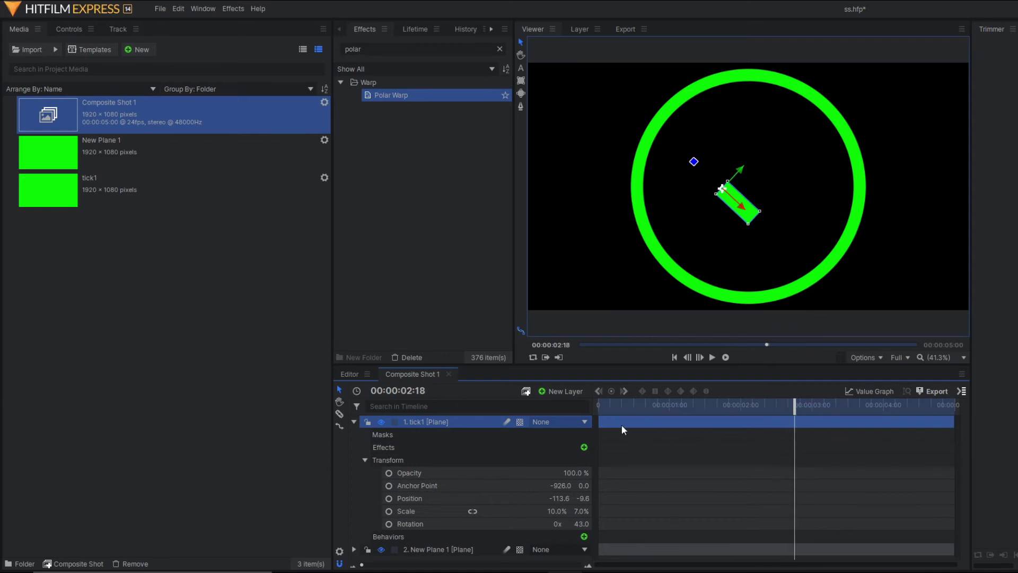
left_click_drag(597, 421, 780, 419)
left_click(761, 406)
key("space")
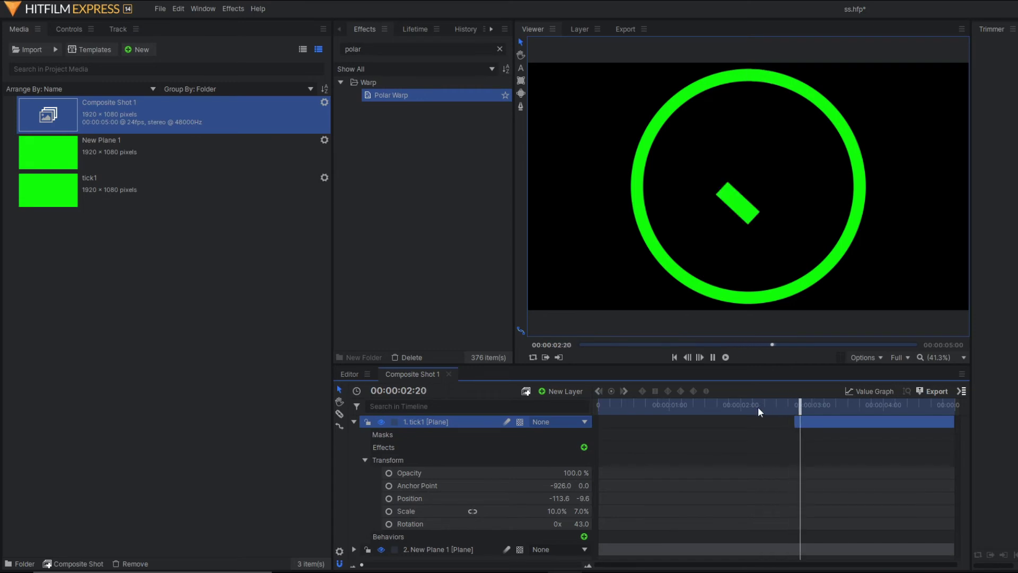
key("space")
Step: Keyframe tick1's Scale at 00:00:02:18 with the horizontal value set to 0%
left_click(794, 405)
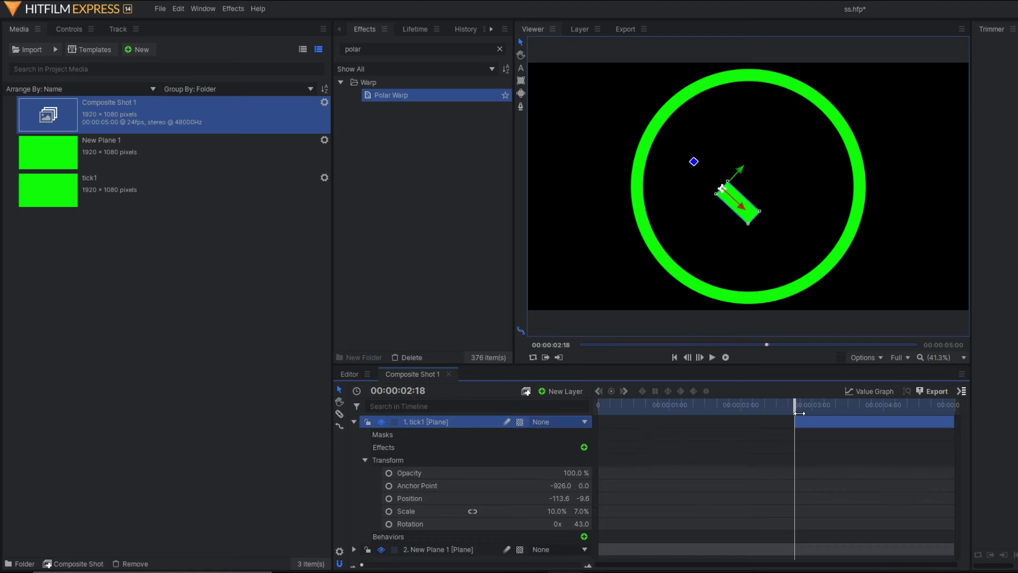
key("comma")
key("period")
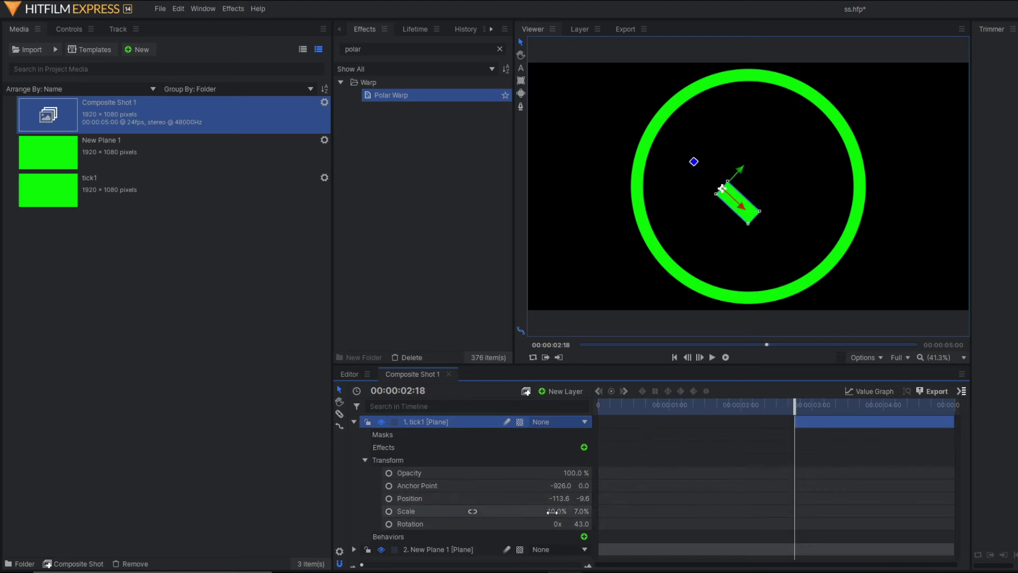
left_click(553, 512)
type("0")
left_click(629, 506)
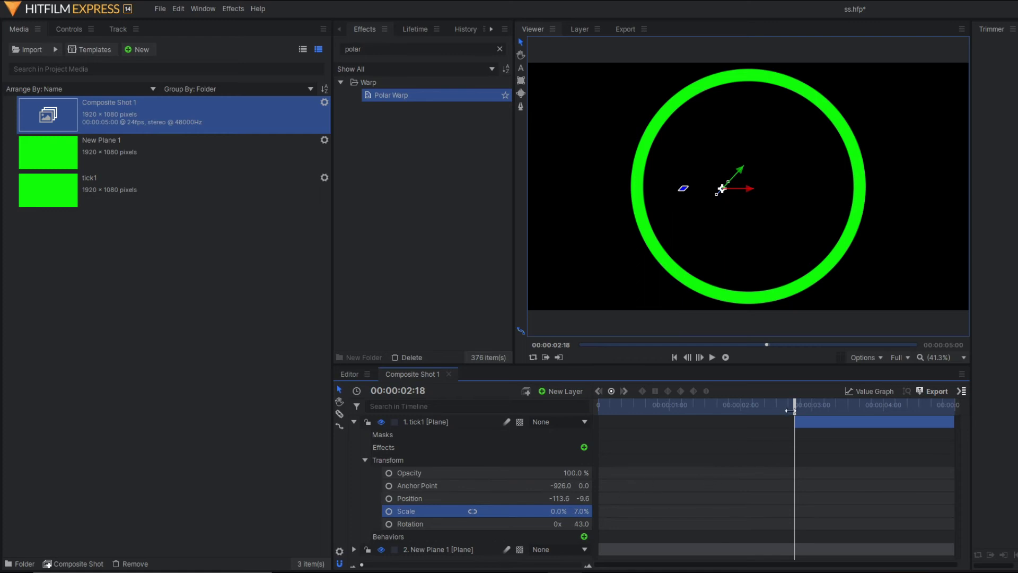
left_click(389, 510)
Step: Set tick1's horizontal Scale to 10% at 00:00:03:02 and preview the bar growing
left_click(818, 407)
left_click(555, 513)
type("1")
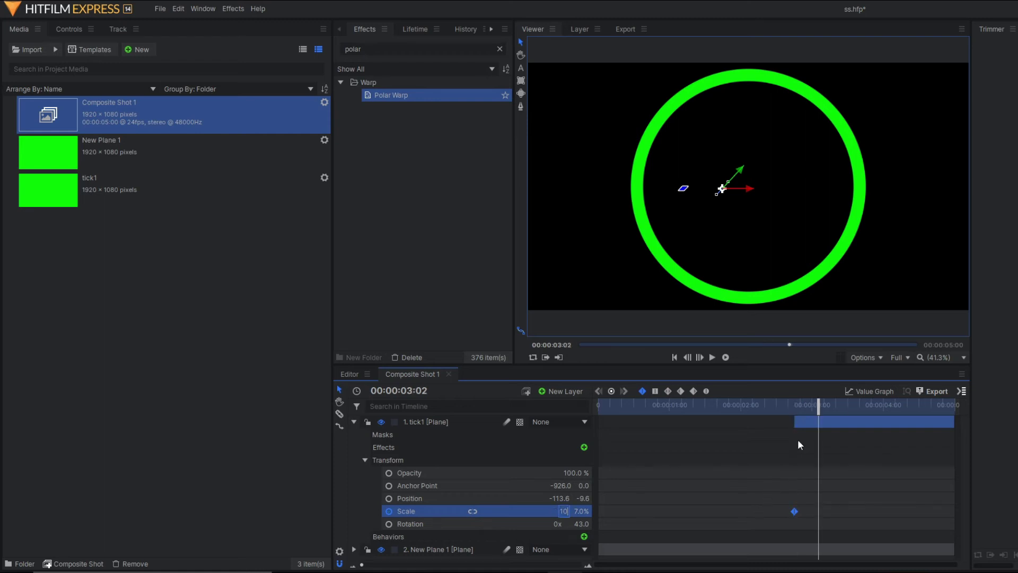
type("0")
key("Return")
key("space")
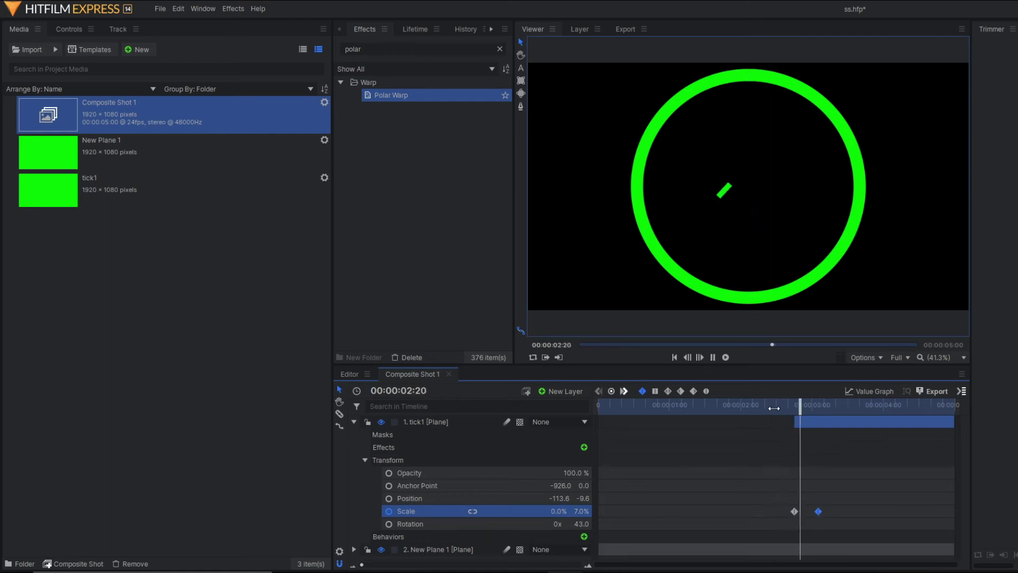
key("space")
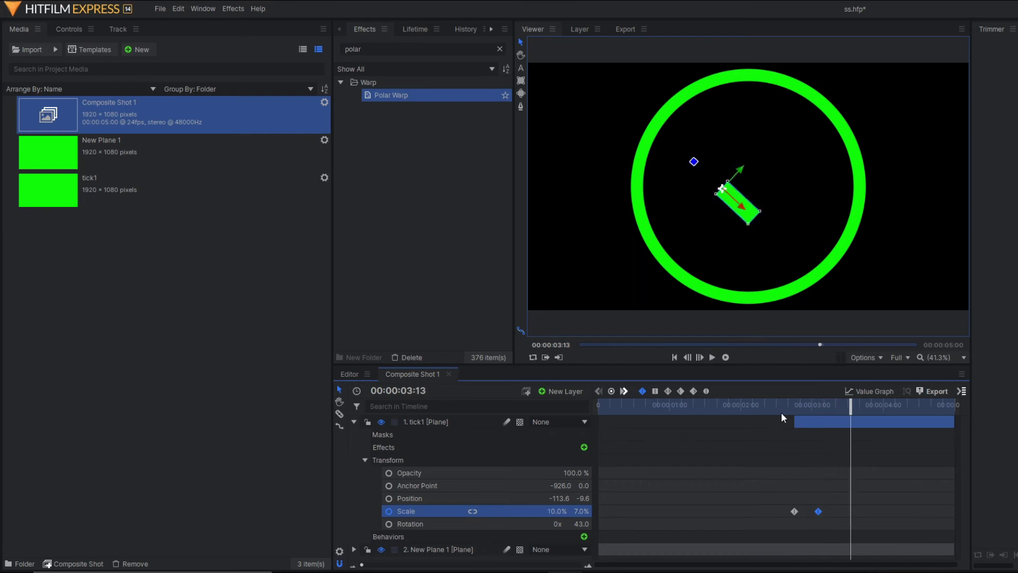
Step: Duplicate the tick1 layer and delete both Scale keyframes from the copy
left_click(354, 421)
left_click(422, 425)
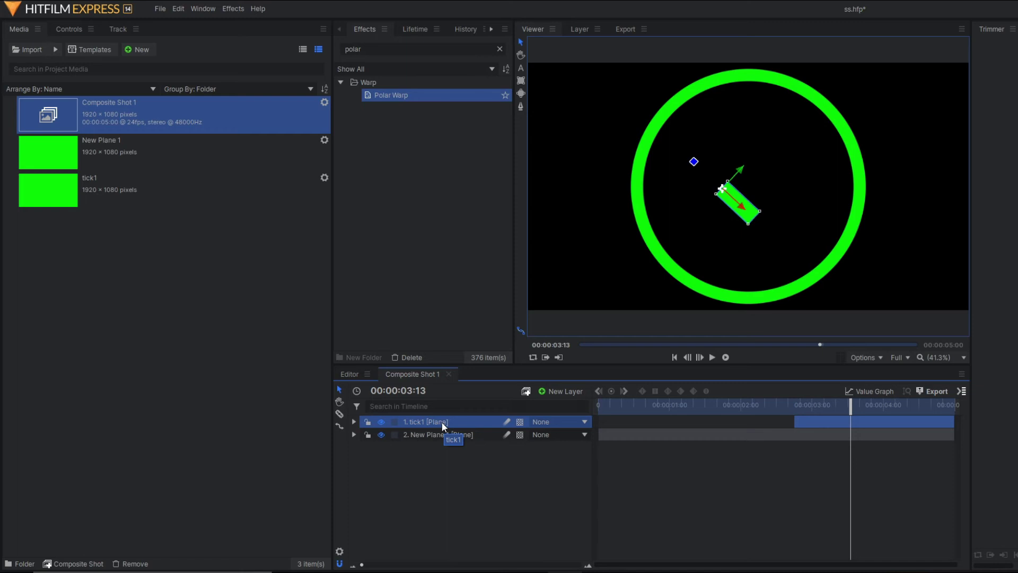
key("ctrl+d")
left_click(354, 421)
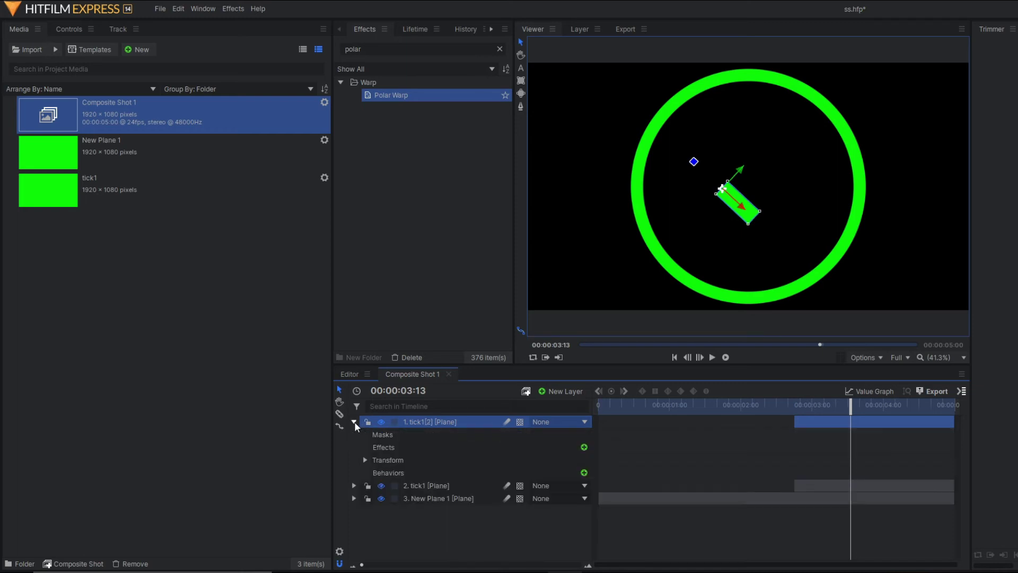
left_click(365, 459)
left_click_drag(859, 522, 742, 492)
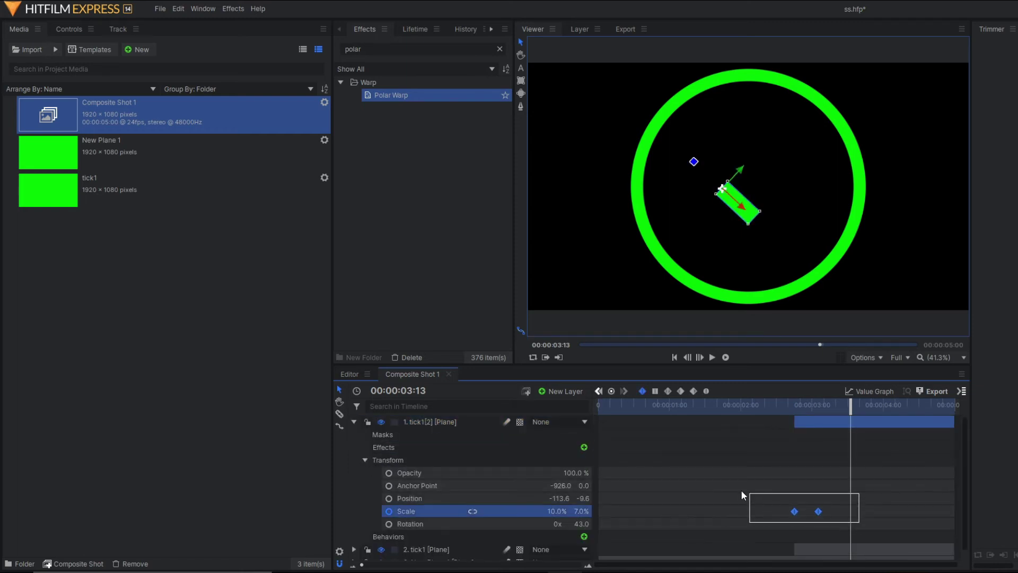
key("Delete")
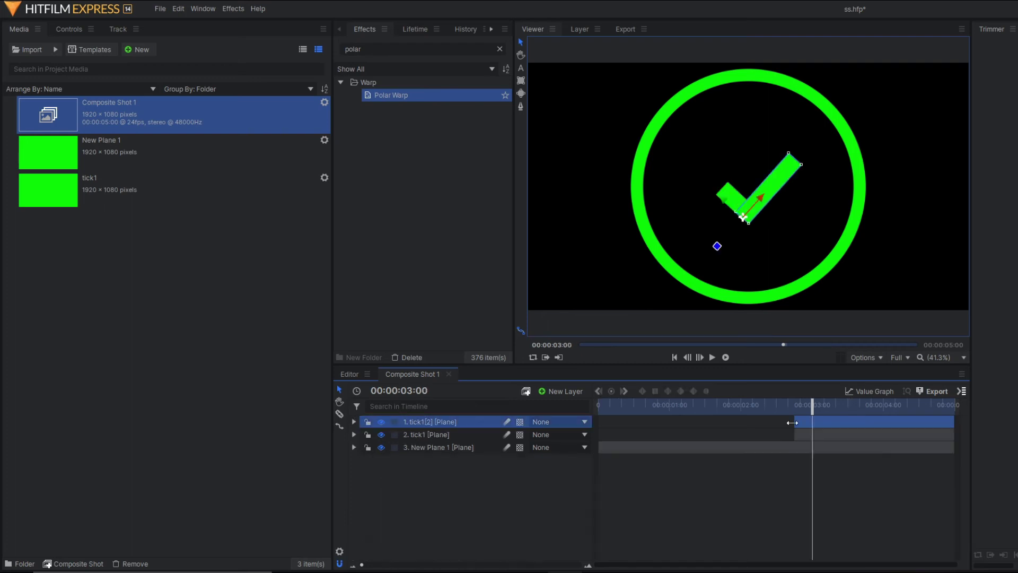
Step: Start the tick1 copy at 00:00:03:00 and shape the tick's long arm with 18% horizontal scale, rotation -48.1 and position -23.1, -134.0
left_click_drag(793, 423, 810, 422)
left_click_drag(793, 408, 813, 413)
Step: Keyframe the tick1 copy's Scale at 00:00:03:00 with the horizontal value set to 0%
left_click(354, 422)
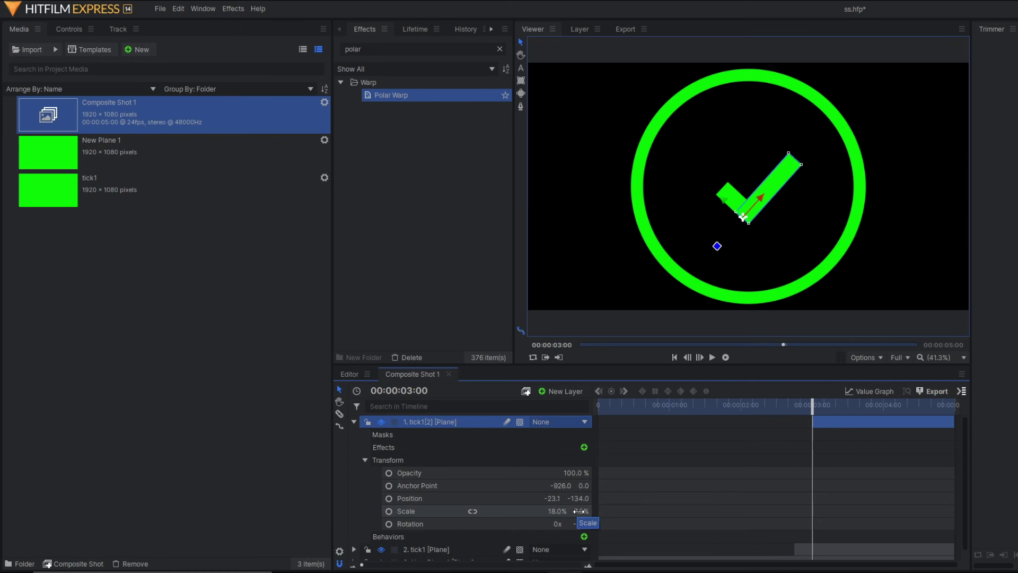
key("comma")
key("period")
left_click(557, 511)
type("0")
left_click(389, 511)
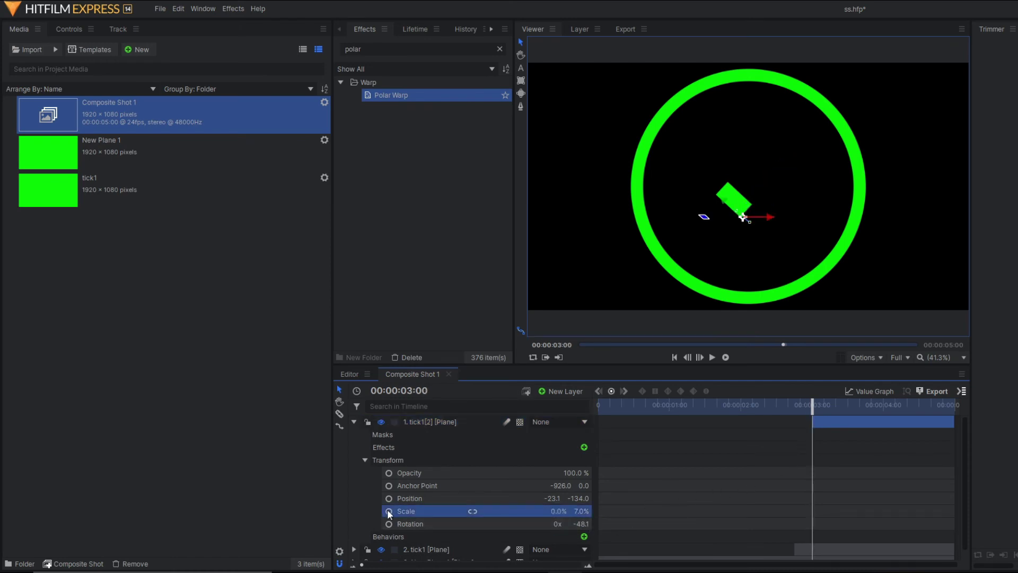
Step: Set the tick1 copy's horizontal Scale to 18% at 00:00:03:08 and preview the complete tick animation
key("space")
key("space")
left_click(558, 511)
type("18")
key("Return")
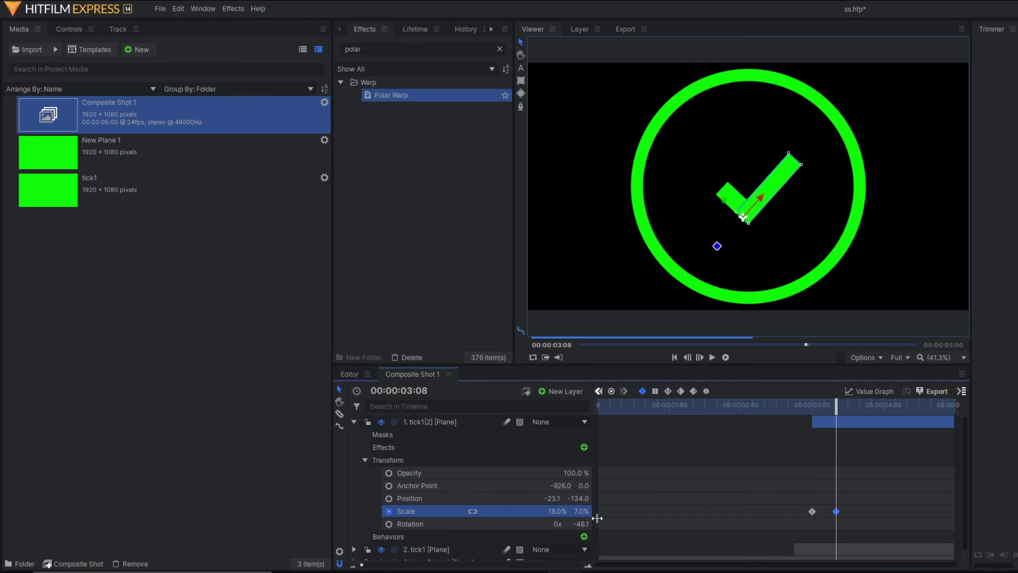
left_click(781, 404)
key("space")
left_click(782, 406)
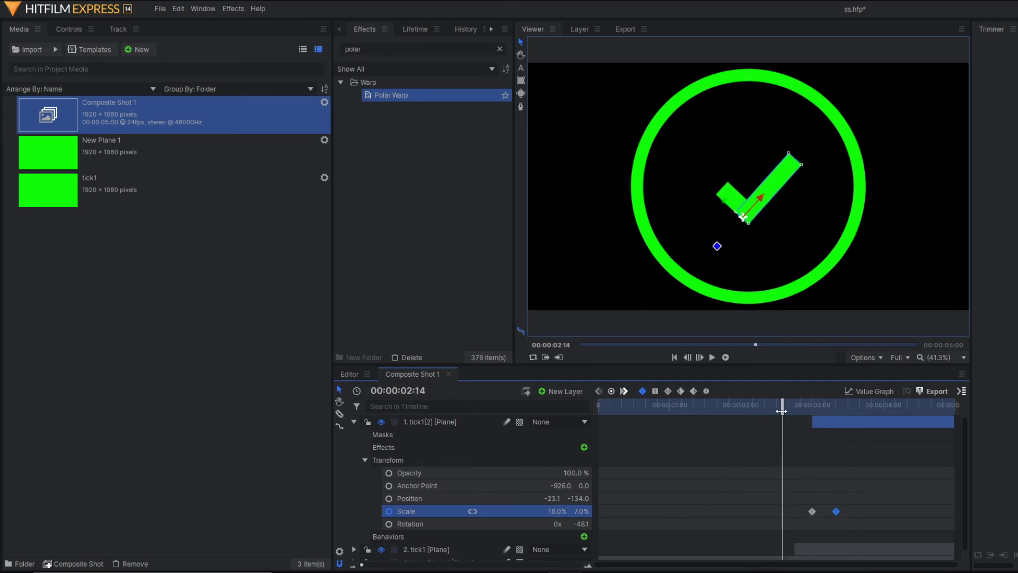
left_click(773, 406)
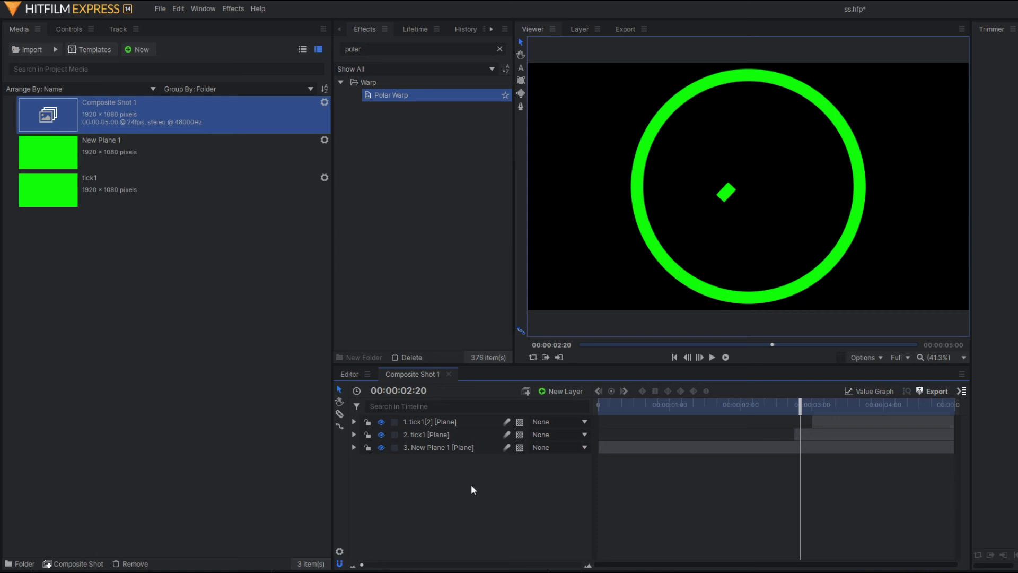
Step: Move all three plane layers into a new composite shot named Composite Shot 2 and return to Composite Shot 1
left_click_drag(516, 492, 392, 416)
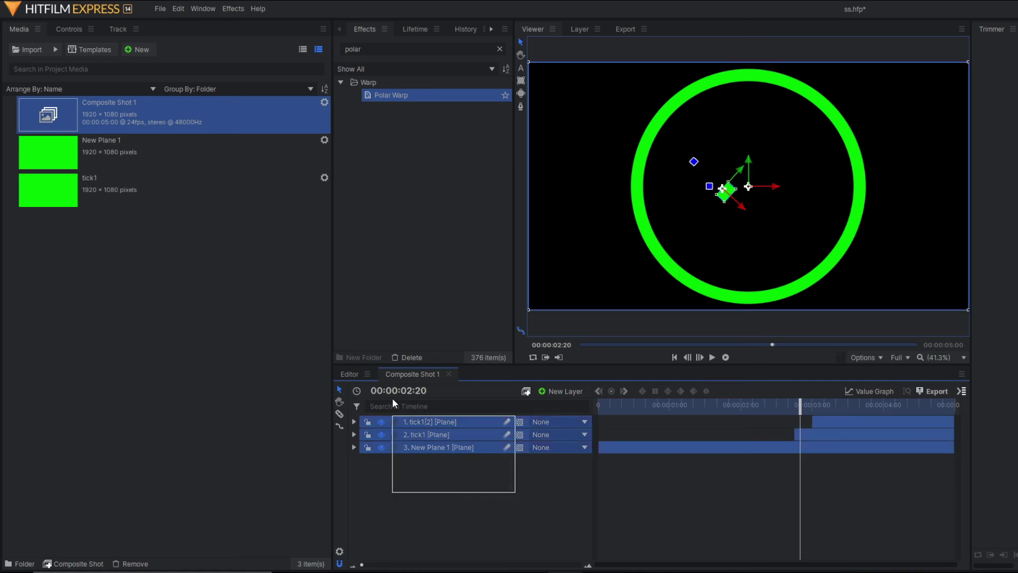
right_click(457, 426)
left_click(507, 319)
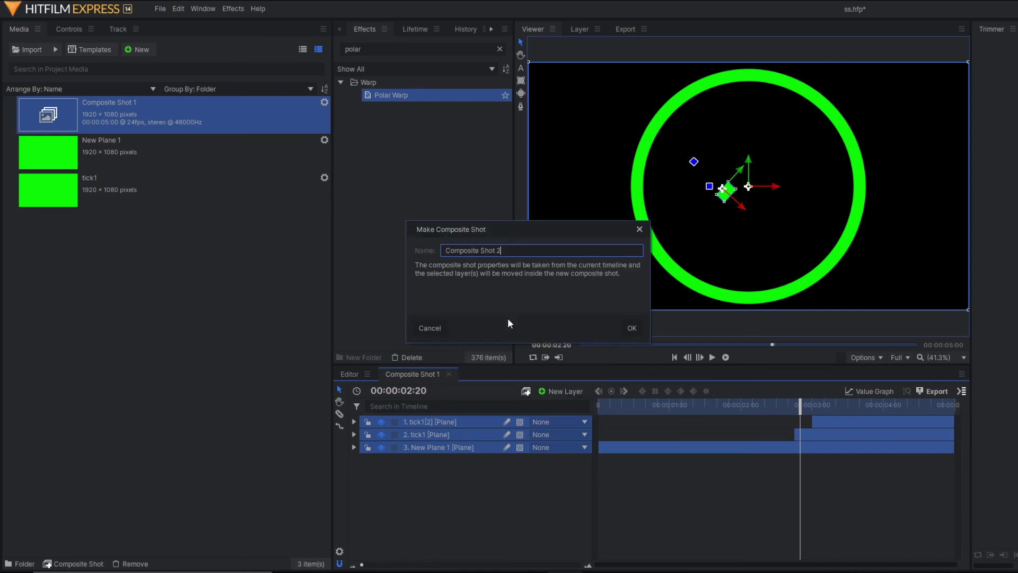
left_click(631, 327)
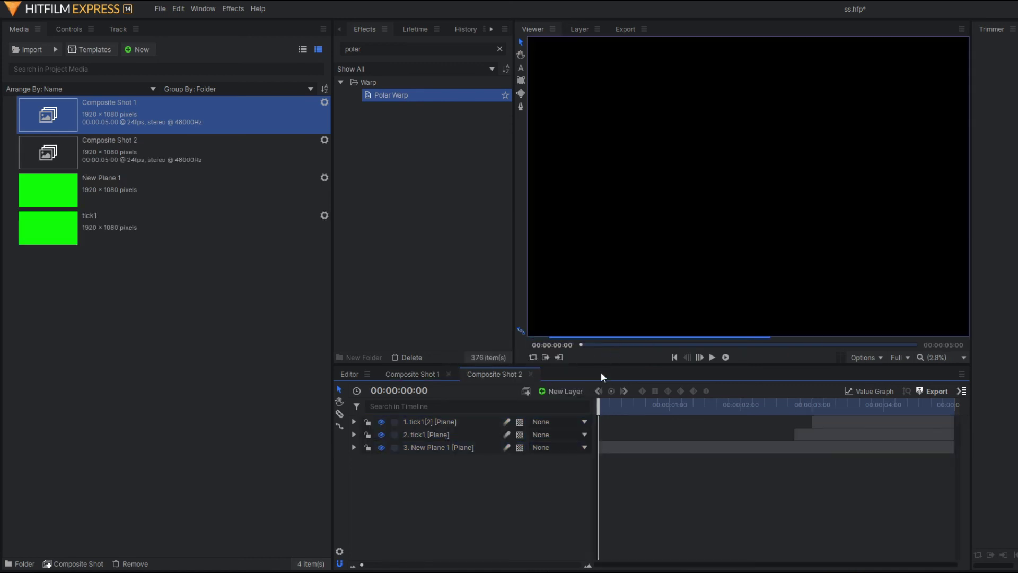
left_click(402, 374)
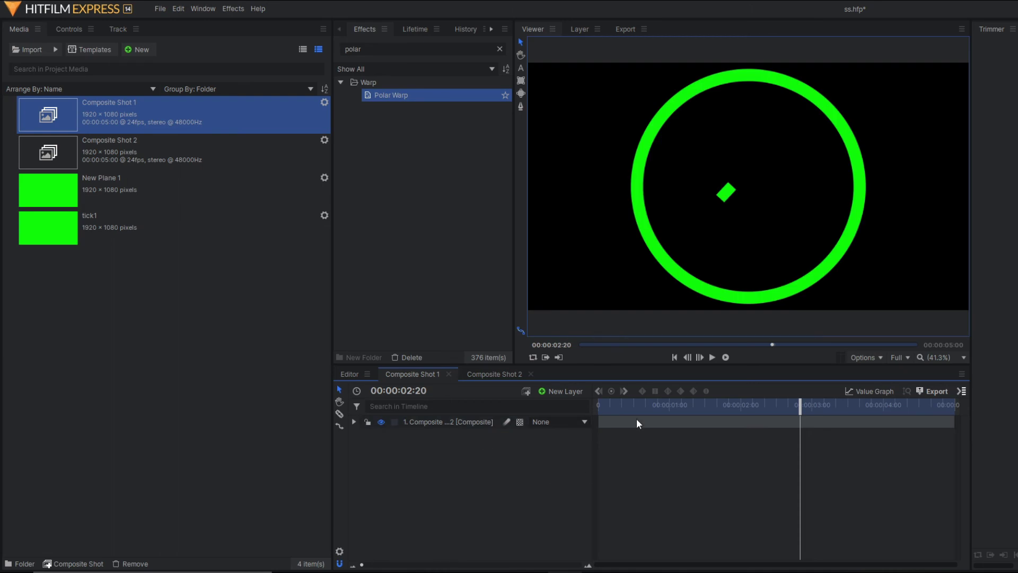
Step: Scale the nested Composite Shot 2 layer down to 37% and play the result
left_click_drag(615, 406, 757, 428)
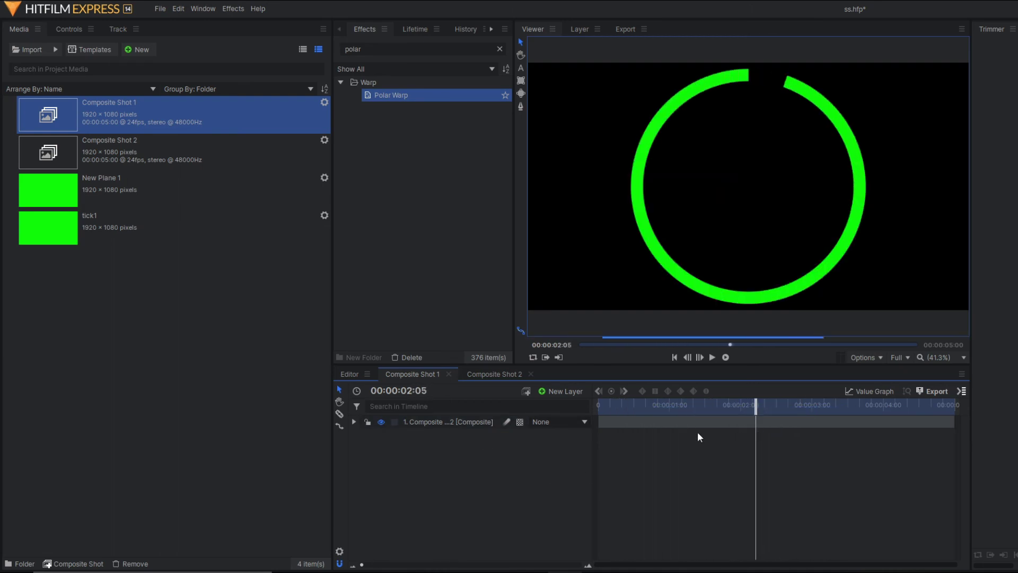
left_click(354, 421)
left_click_drag(540, 511, 664, 481)
key("space")
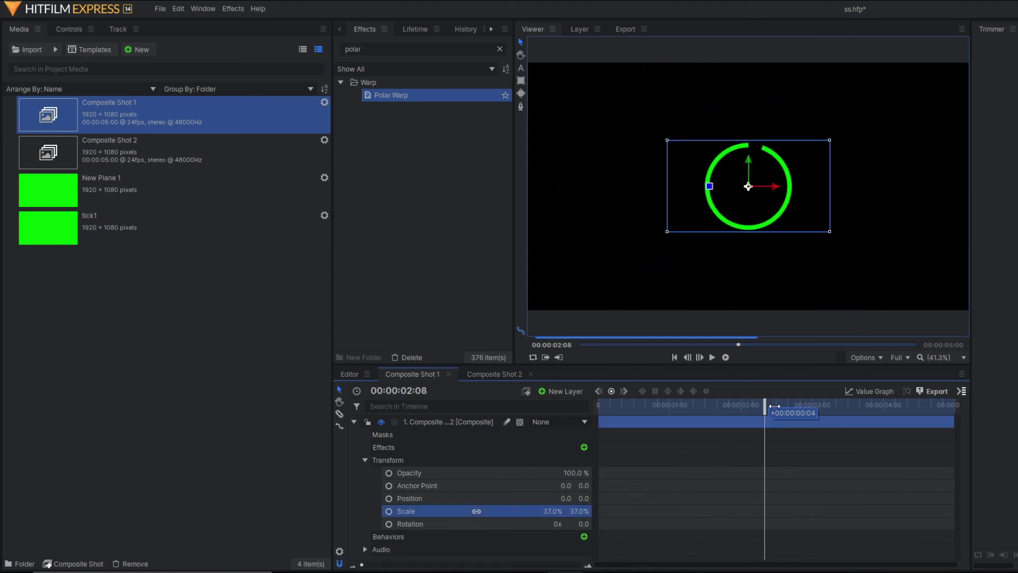
Step: Convert the nested composite layer to a 3D Plane and add the required camera
left_click(519, 422)
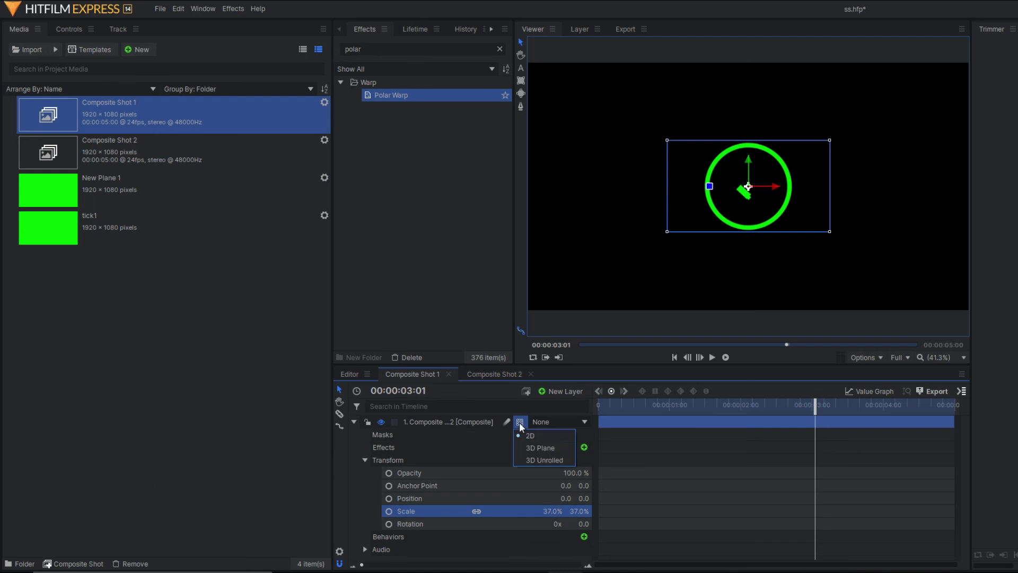
left_click(533, 443)
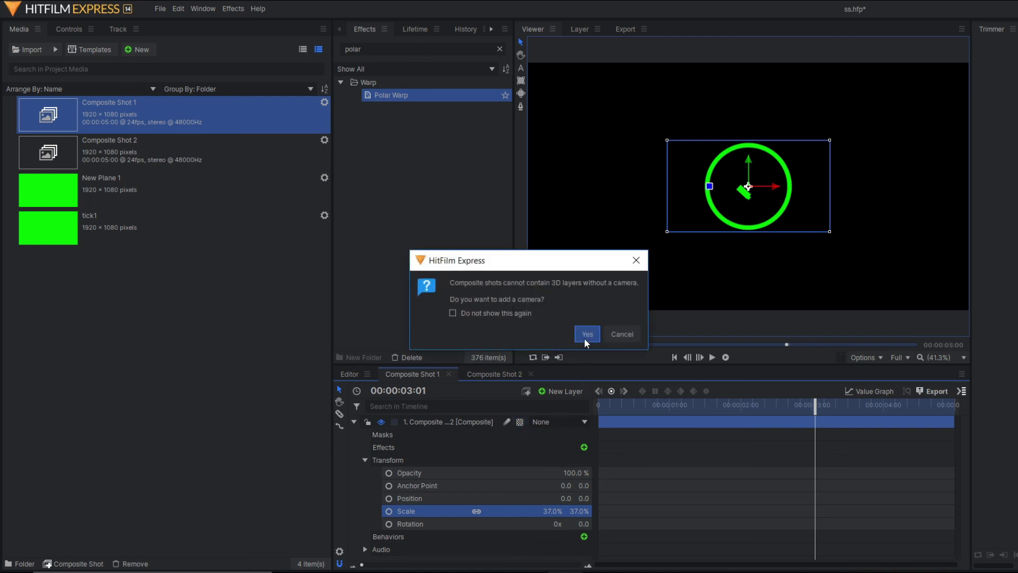
left_click(586, 334)
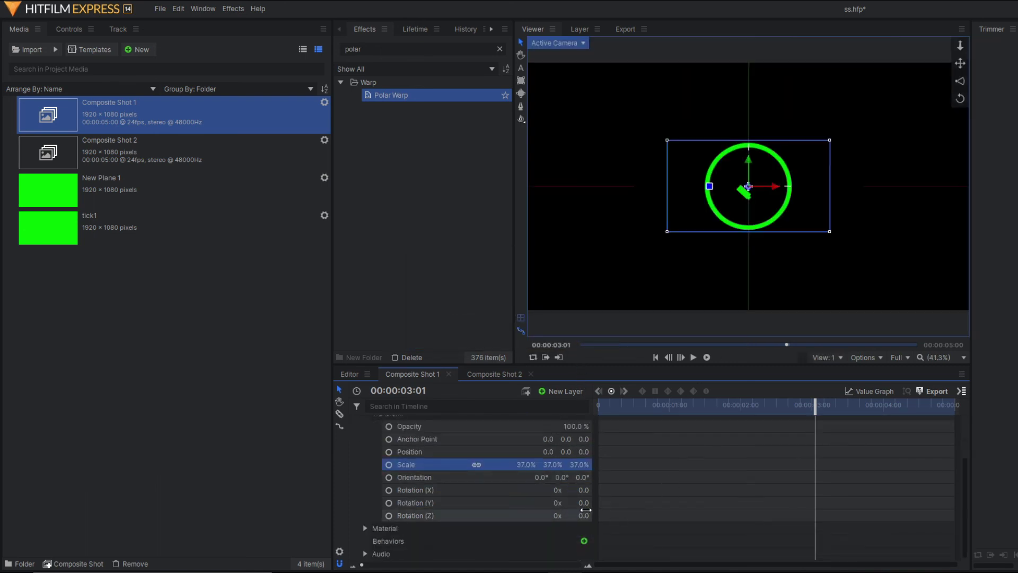
Step: Set the nested composite layer's Y rotation to -61 and play the tilted tick animation from 00:00:02:10
left_click_drag(583, 502, 551, 503)
left_click(770, 408)
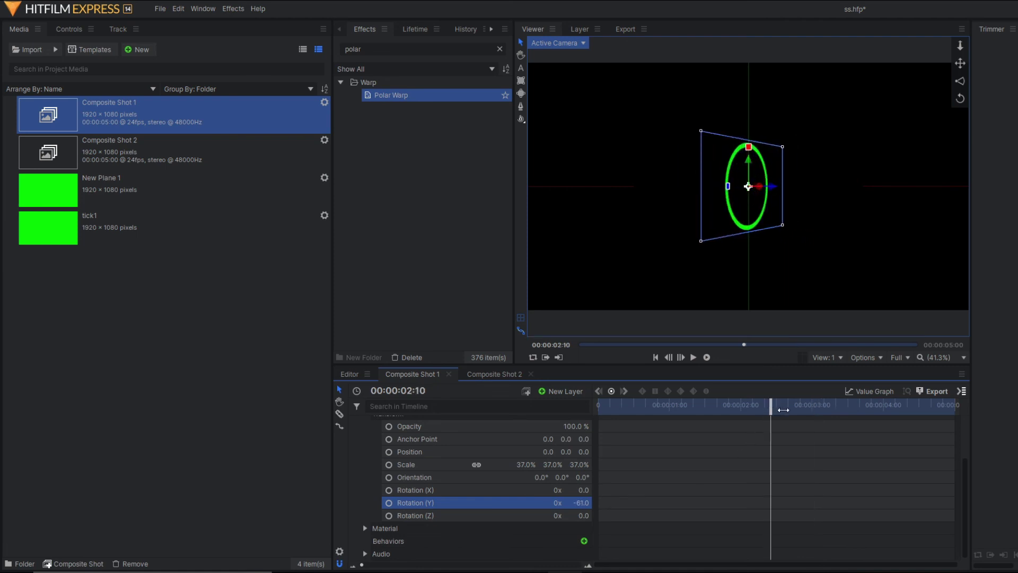
left_click(693, 357)
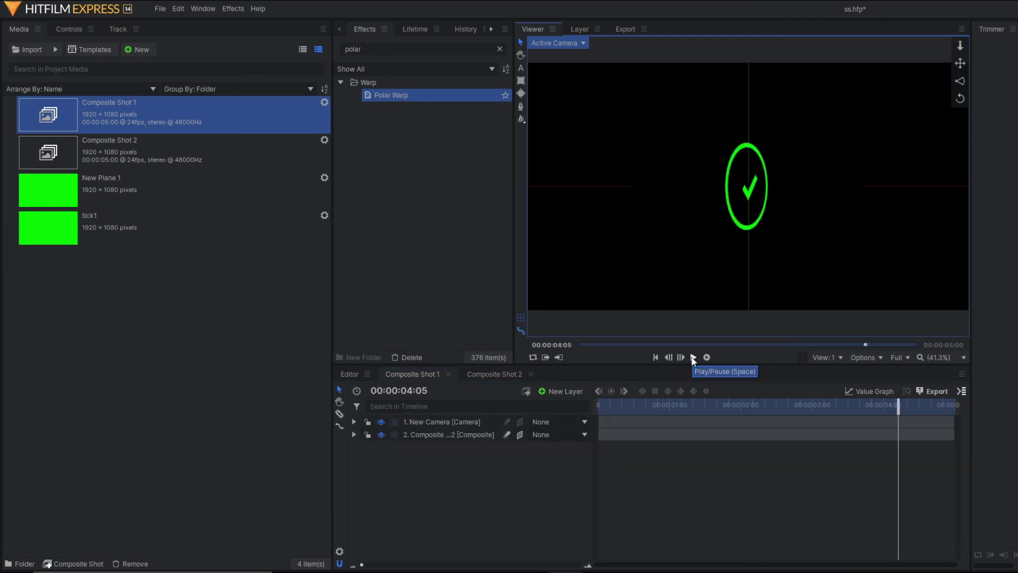